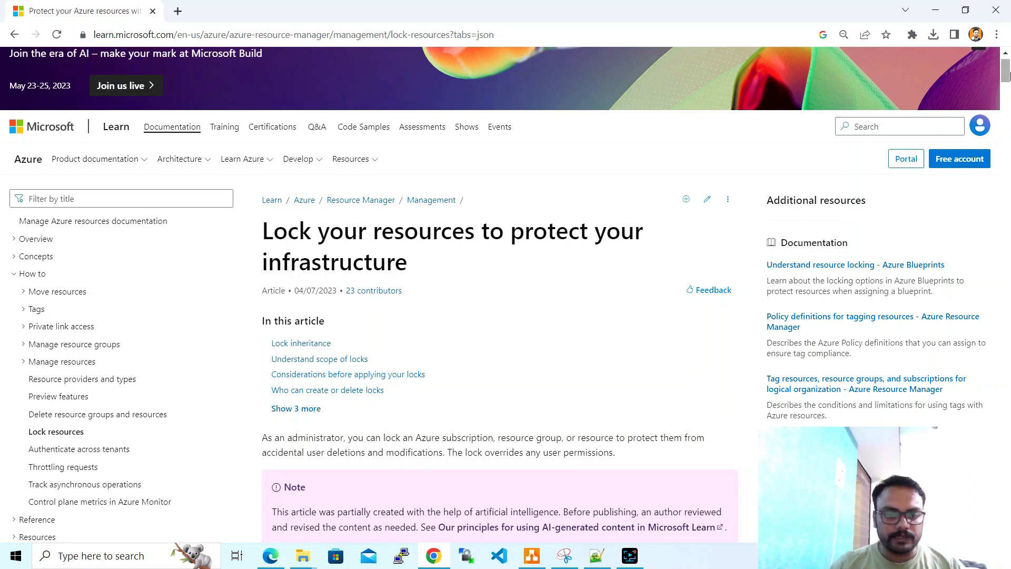
- Scroll the Lock resources article to the Delete (CanNotDelete) and Read-only (ReadOnly) lock types
{"action": "left_click_drag", "start_coordinate": [1006, 77], "coordinate": [1006, 86]}
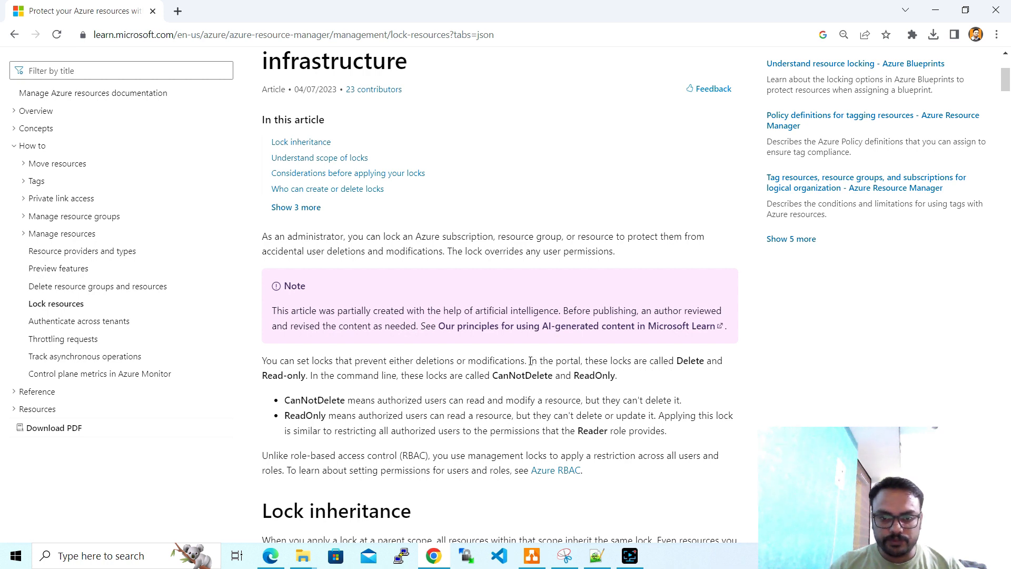
{"action": "left_click_drag", "start_coordinate": [530, 361], "coordinate": [675, 362]}
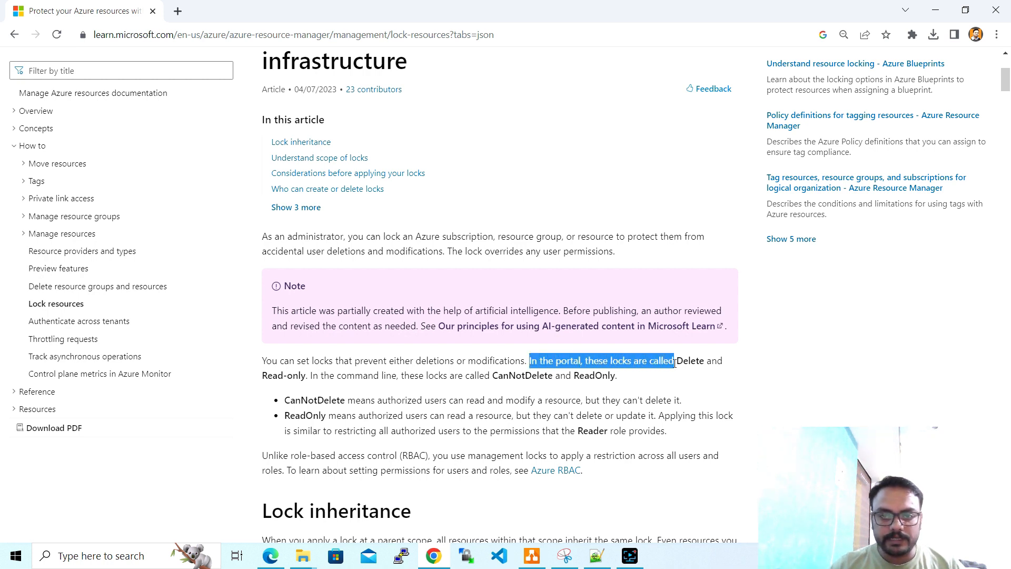
{"action": "left_click", "coordinate": [354, 388]}
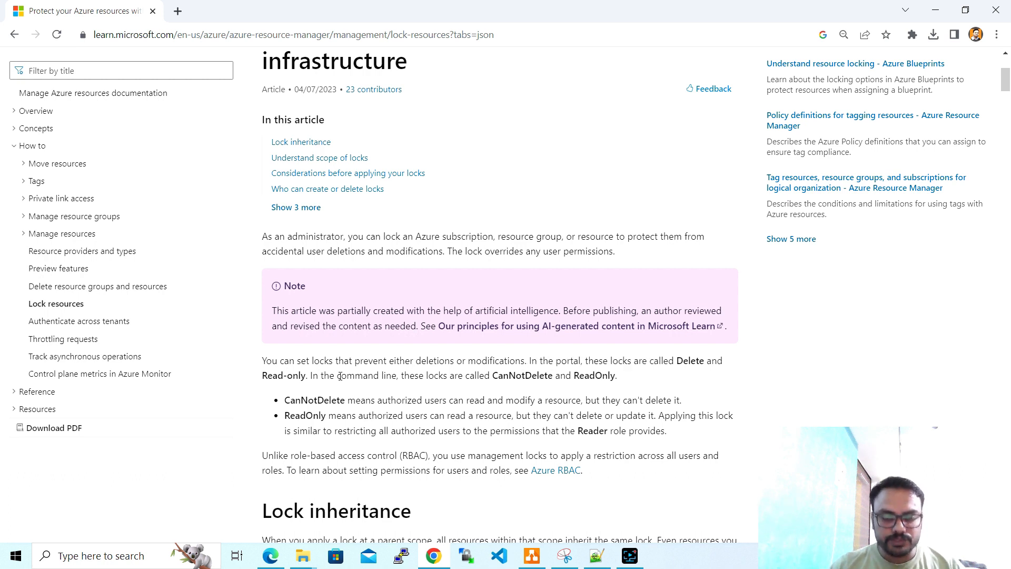
{"action": "left_click_drag", "start_coordinate": [339, 375], "coordinate": [610, 376]}
{"action": "left_click", "coordinate": [481, 381]}
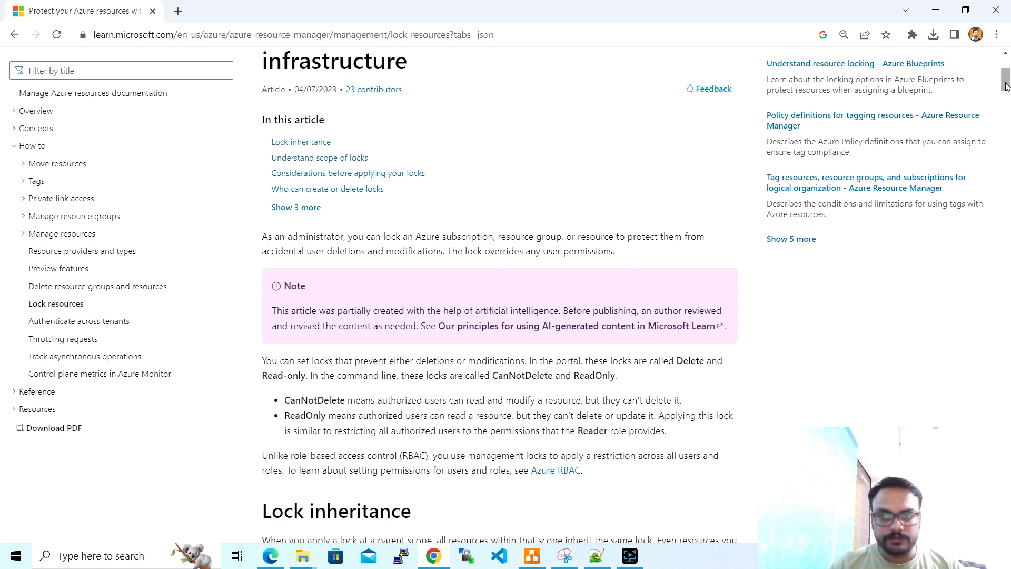
- Read past the lock considerations down to 'Who can create or delete locks' (Owner, User Access Administrator)
{"action": "left_click_drag", "start_coordinate": [1006, 87], "coordinate": [1006, 130]}
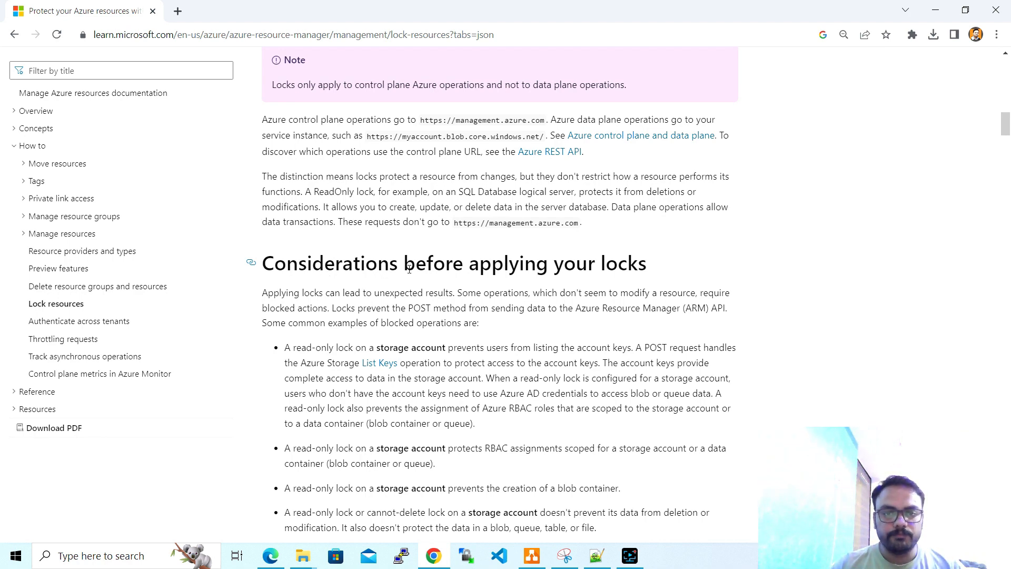
{"action": "left_click_drag", "start_coordinate": [1008, 128], "coordinate": [1009, 133]}
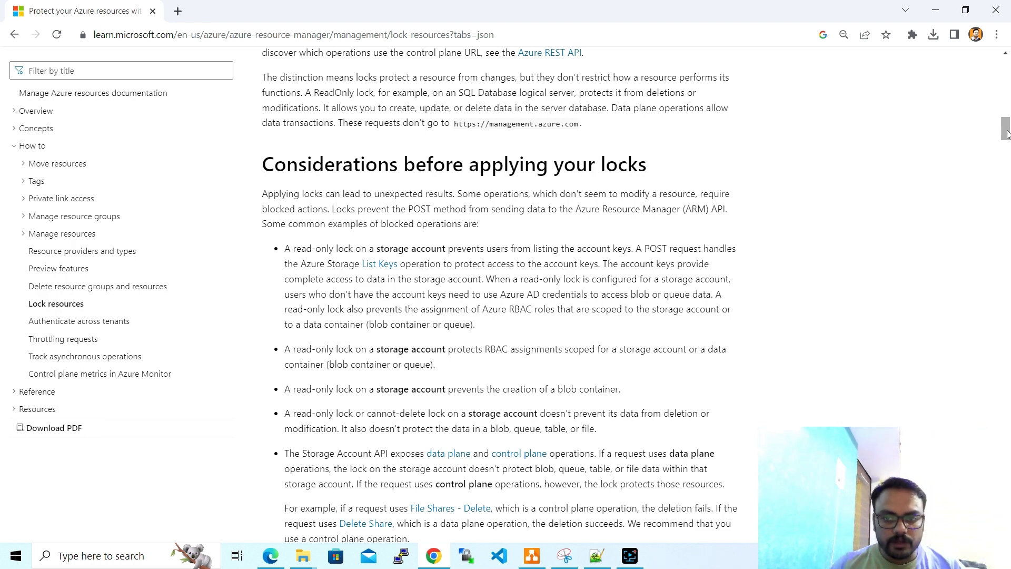
{"action": "left_click_drag", "start_coordinate": [1007, 135], "coordinate": [1007, 136]}
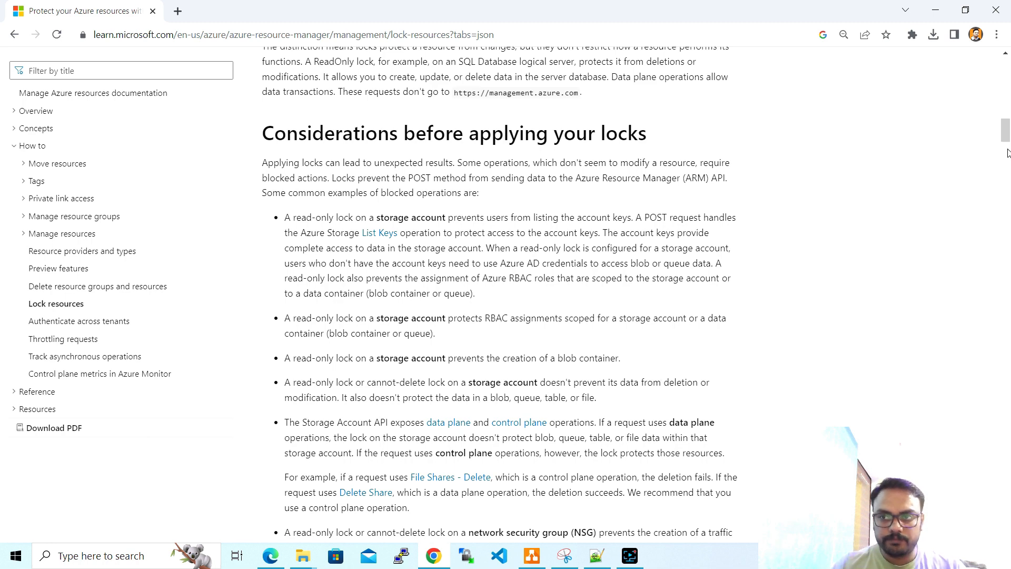
{"action": "left_click_drag", "start_coordinate": [1007, 137], "coordinate": [1007, 147]}
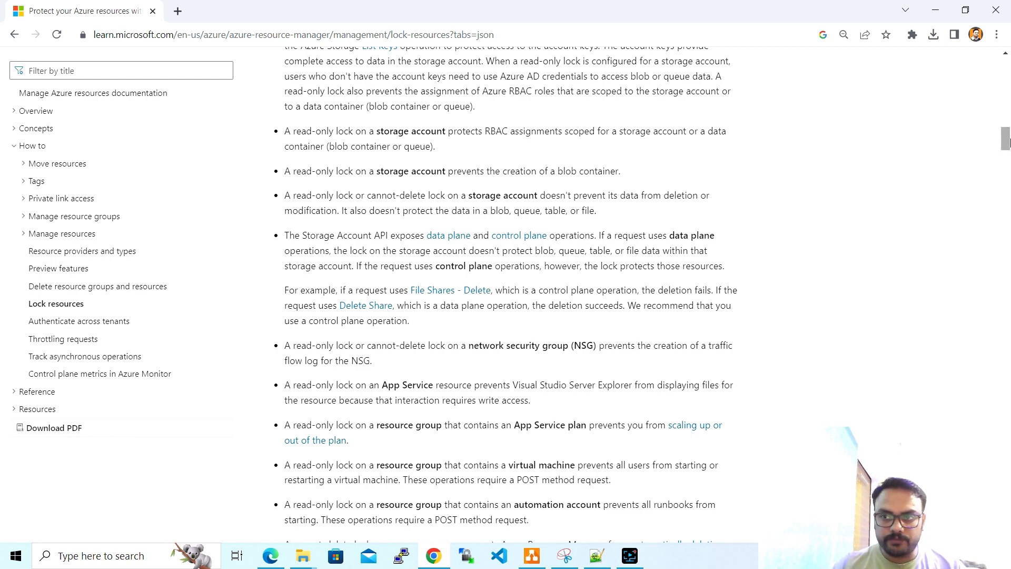
{"action": "left_click_drag", "start_coordinate": [1006, 140], "coordinate": [1007, 173]}
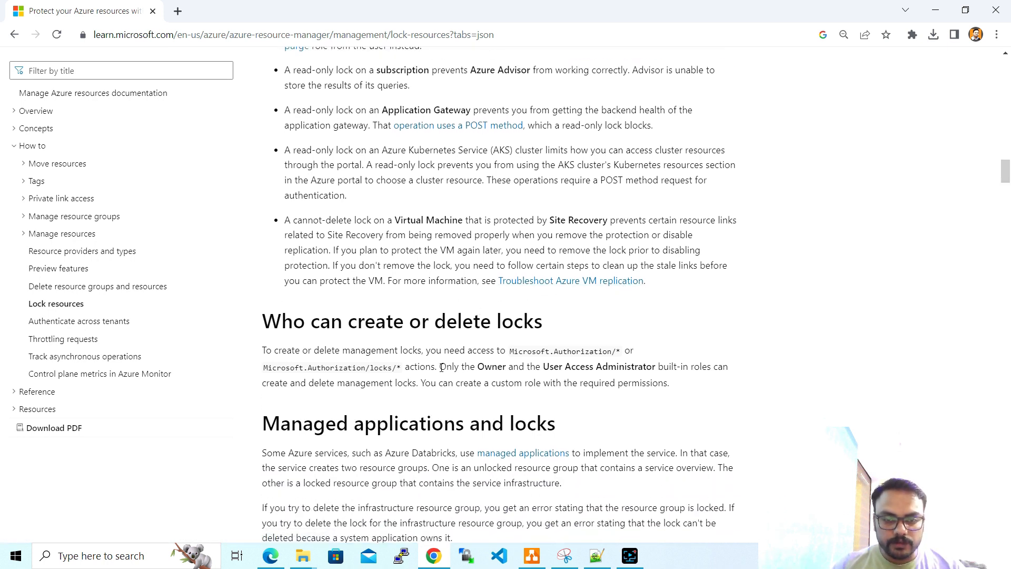
{"action": "left_click_drag", "start_coordinate": [441, 367], "coordinate": [492, 367]}
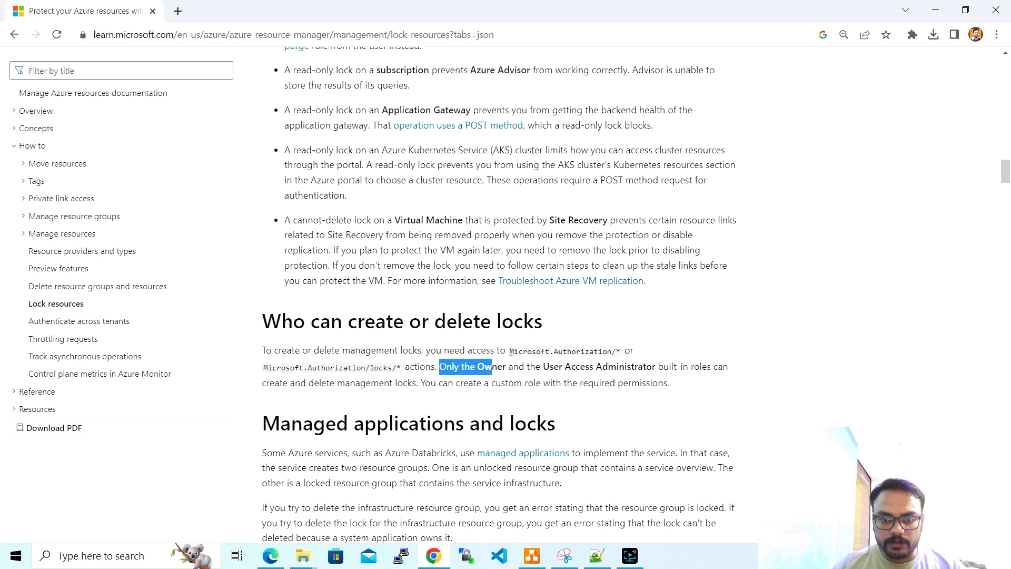
{"action": "left_click_drag", "start_coordinate": [509, 351], "coordinate": [620, 351]}
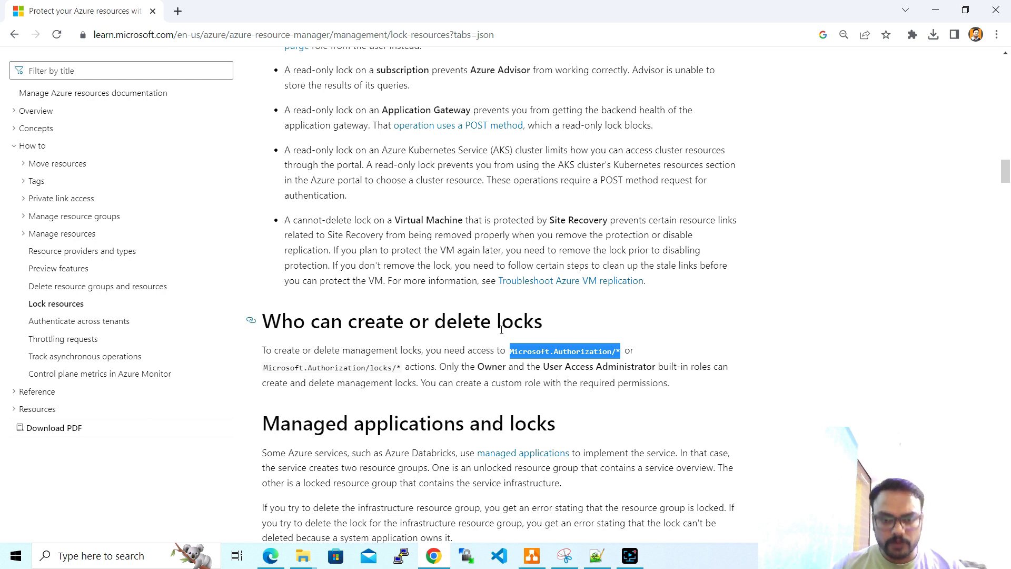
{"action": "left_click_drag", "start_coordinate": [440, 367], "coordinate": [571, 367]}
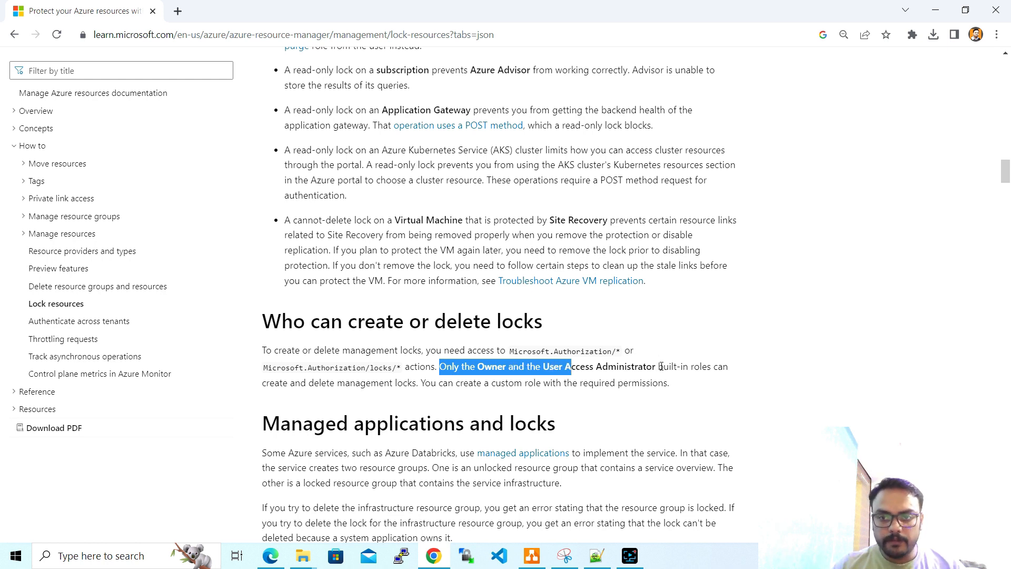
{"action": "left_click_drag", "start_coordinate": [659, 367], "coordinate": [676, 393]}
{"action": "left_click", "coordinate": [675, 393]}
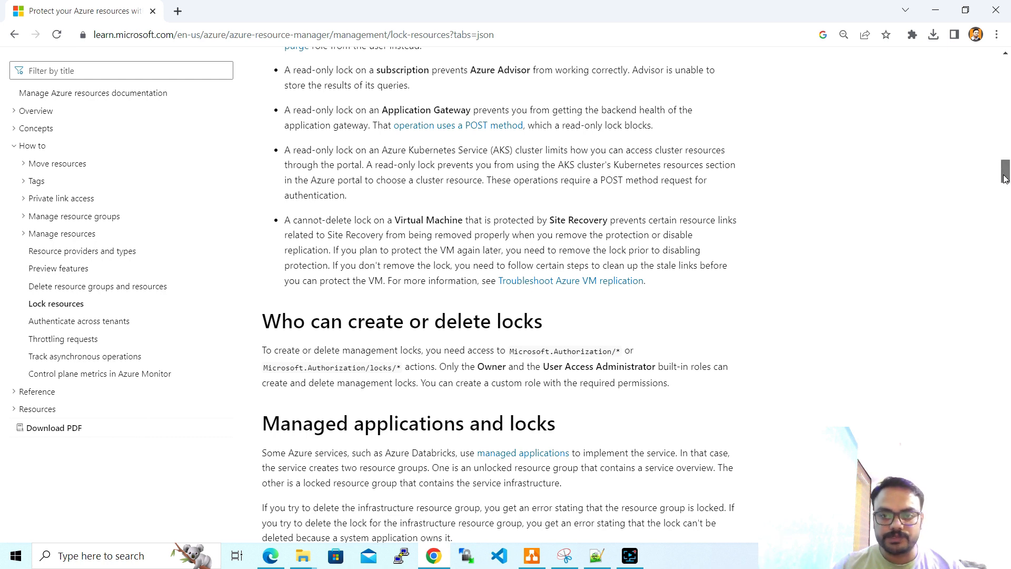
{"action": "left_click_drag", "start_coordinate": [1005, 179], "coordinate": [1005, 183]}
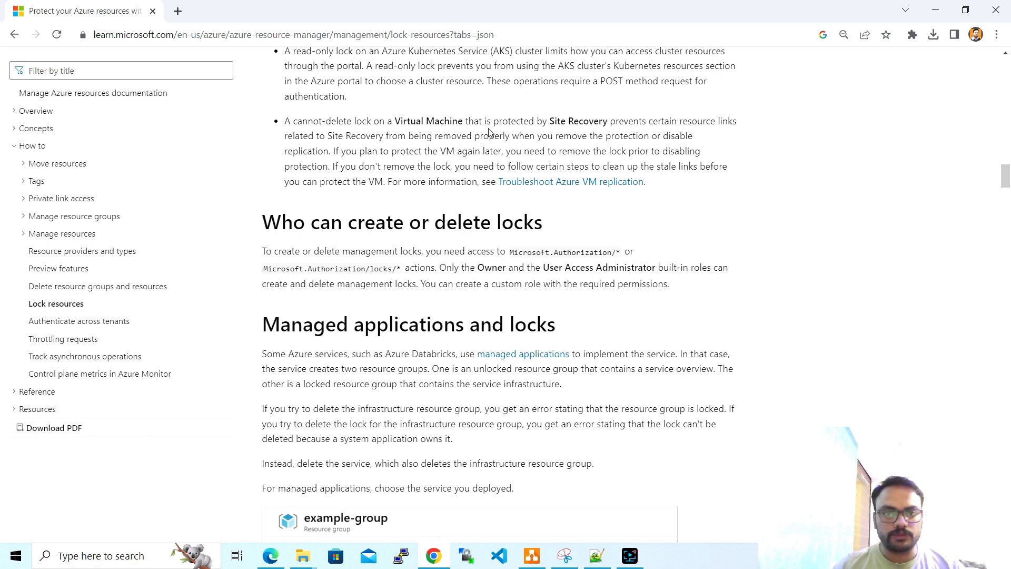
- Open portal.azure.com in a new tab and start a new resource group from Resource groups
{"action": "left_click", "coordinate": [175, 11]}
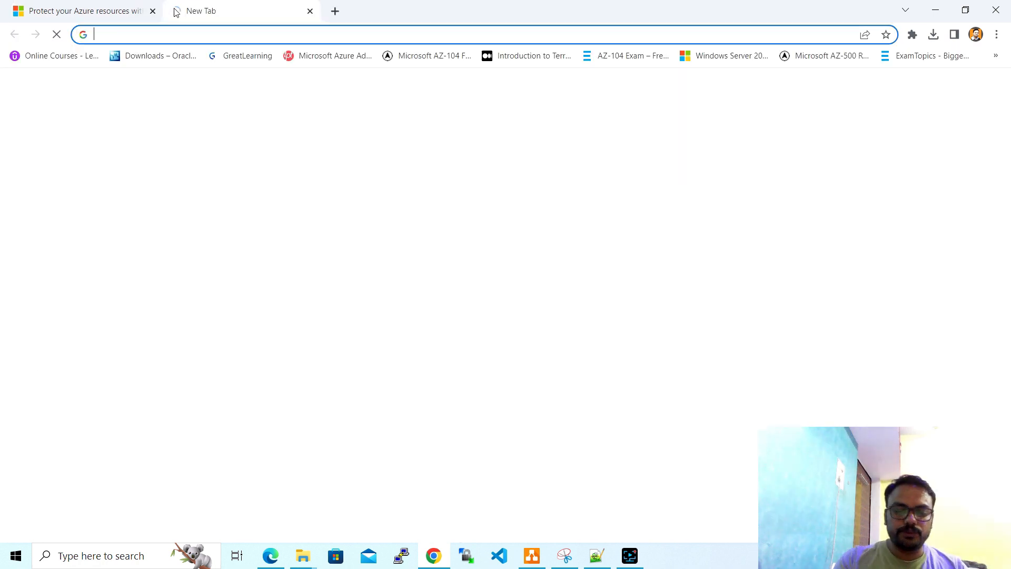
{"action": "type", "text": "port"}
{"action": "key", "text": "Return"}
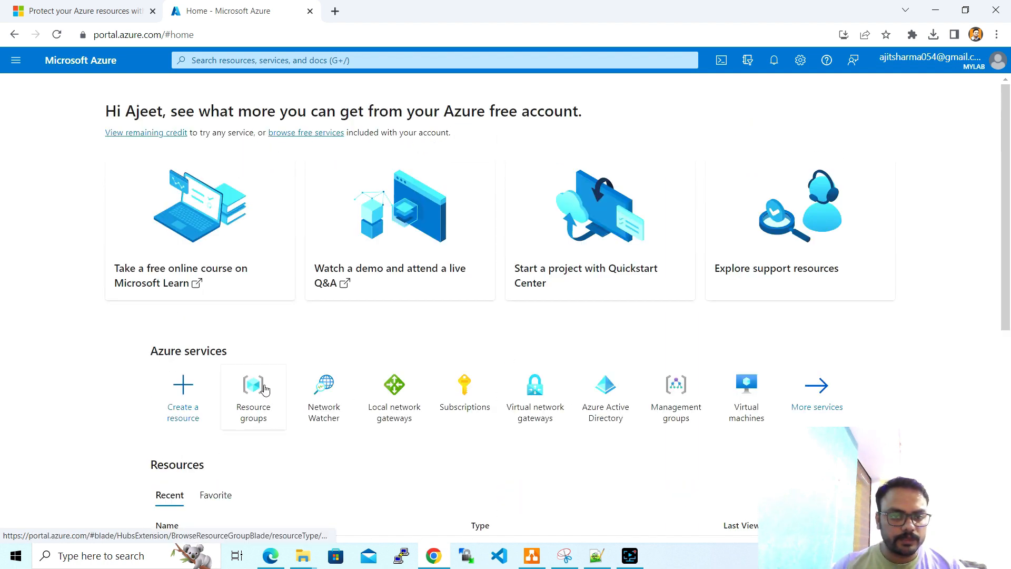
{"action": "left_click", "coordinate": [254, 390]}
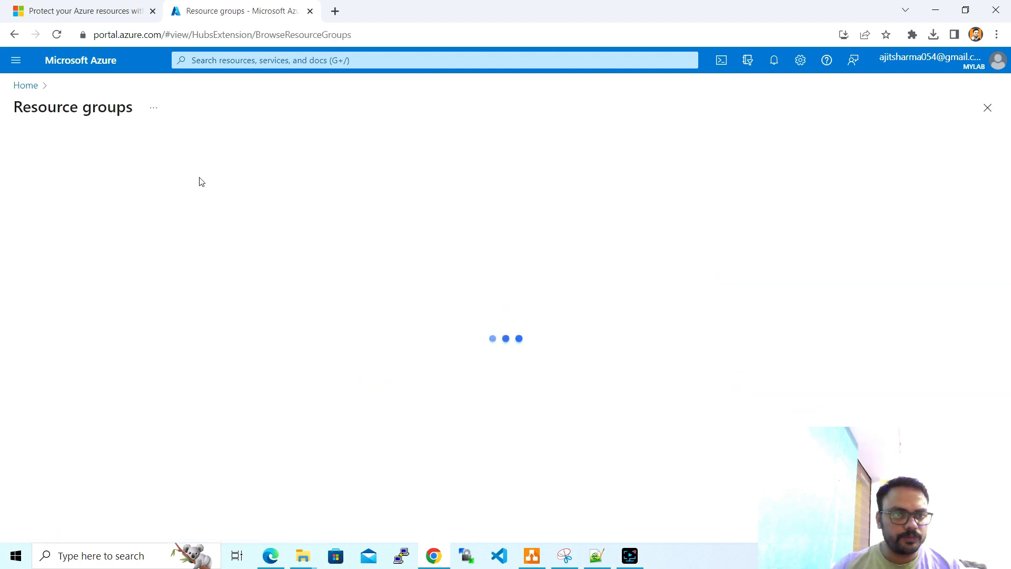
{"action": "left_click", "coordinate": [177, 145]}
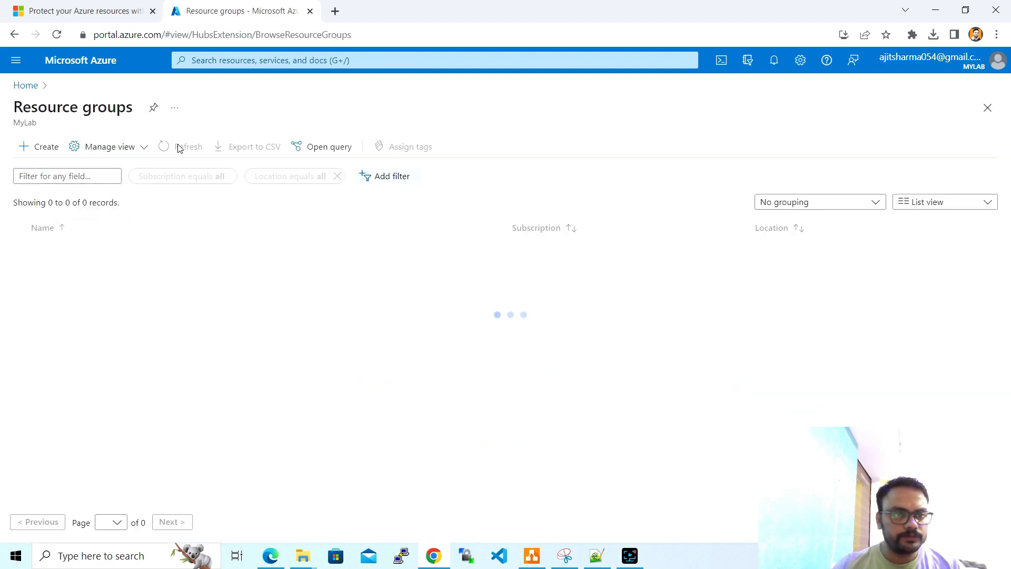
{"action": "left_click", "coordinate": [43, 150]}
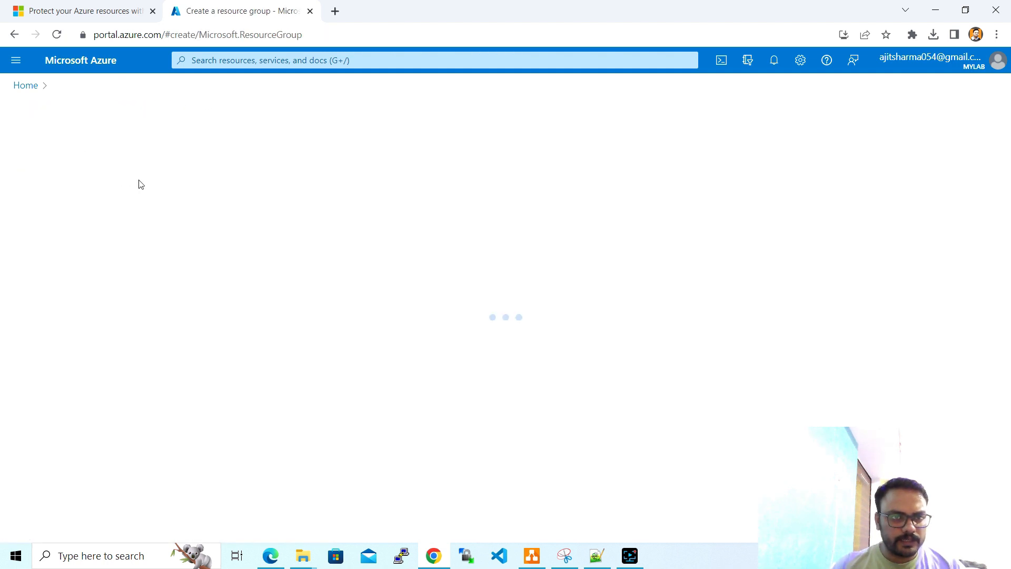
- Create the resource group 'Demo-RL' and open its still-empty overview page
{"action": "left_click", "coordinate": [216, 275]}
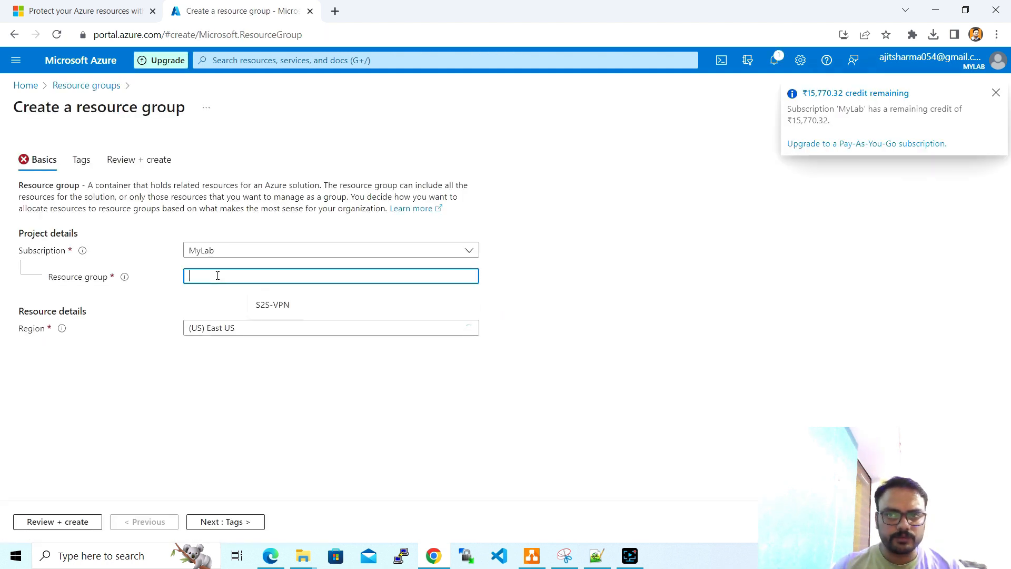
{"action": "left_click", "coordinate": [996, 93]}
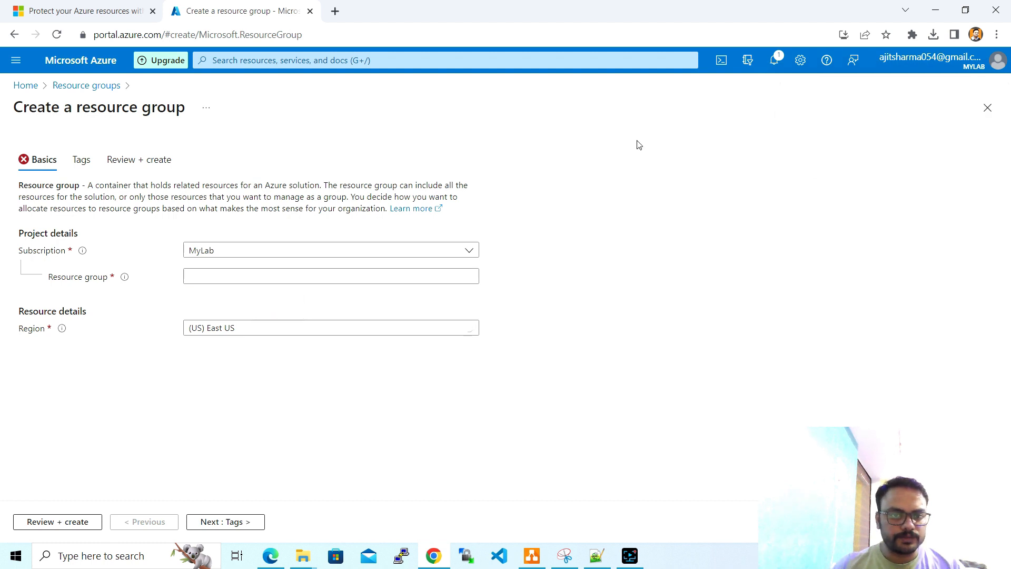
{"action": "left_click", "coordinate": [444, 274]}
{"action": "type", "text": "De"}
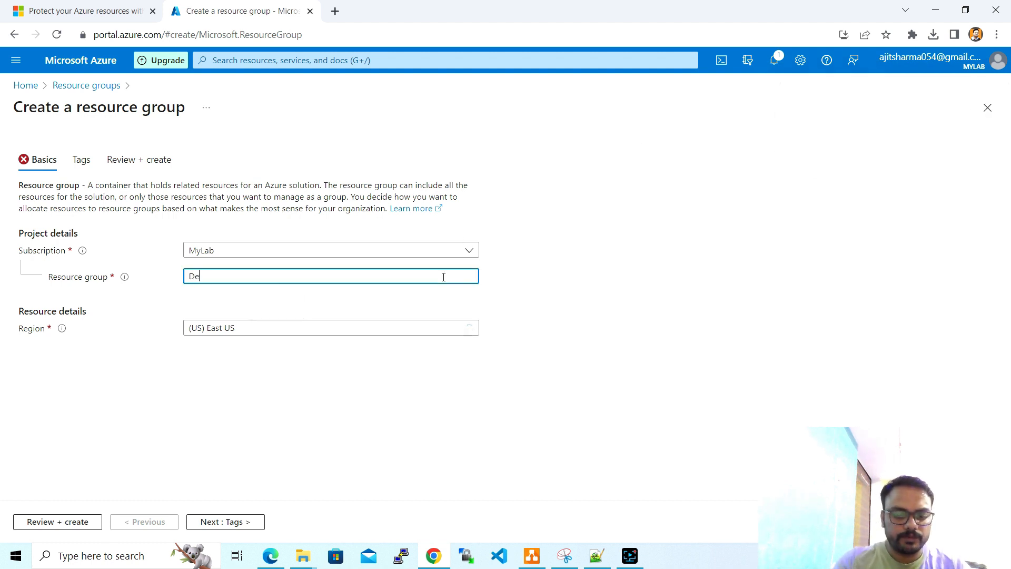
{"action": "type", "text": "mo-"}
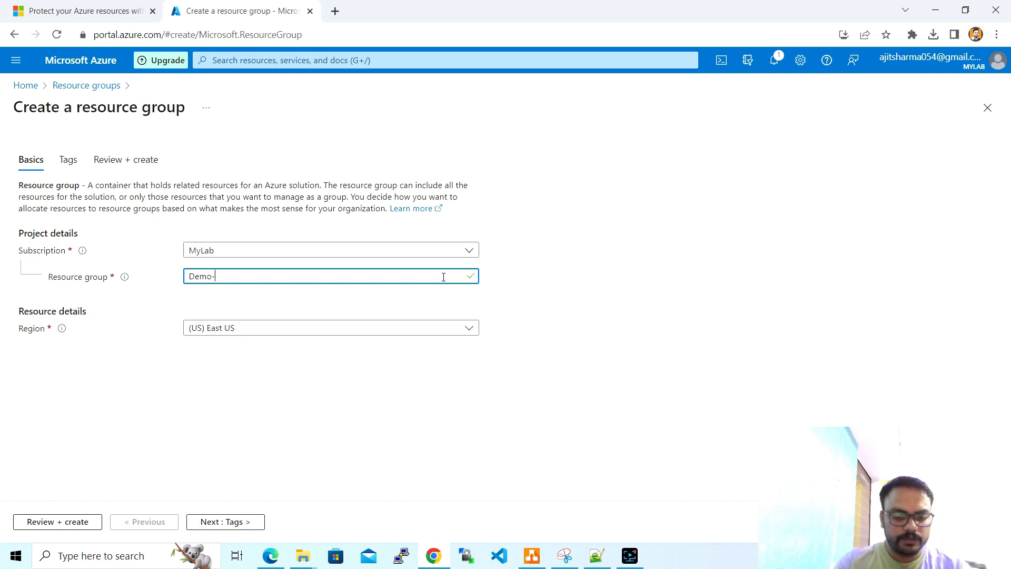
{"action": "type", "text": "RL"}
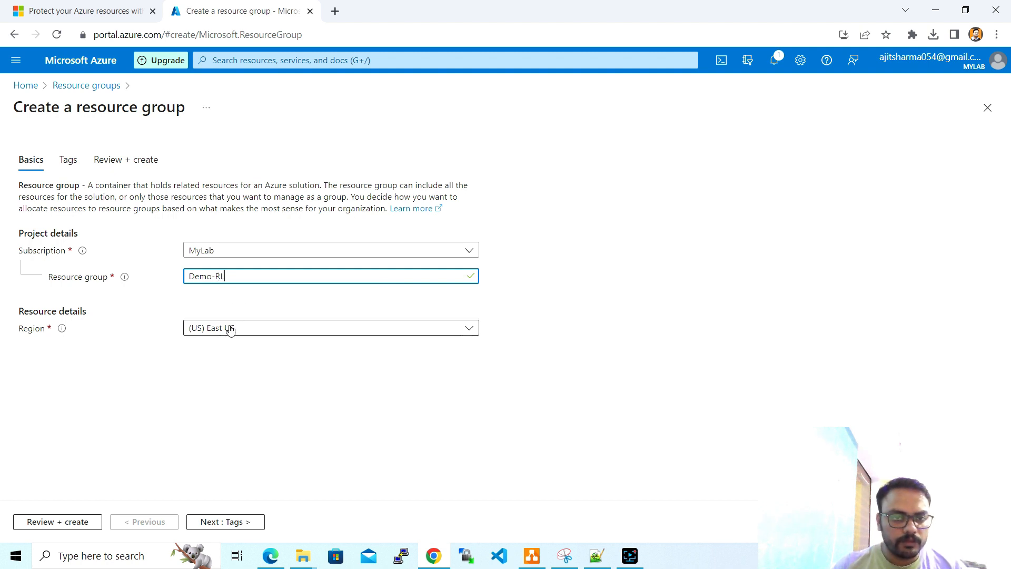
{"action": "left_click", "coordinate": [86, 524]}
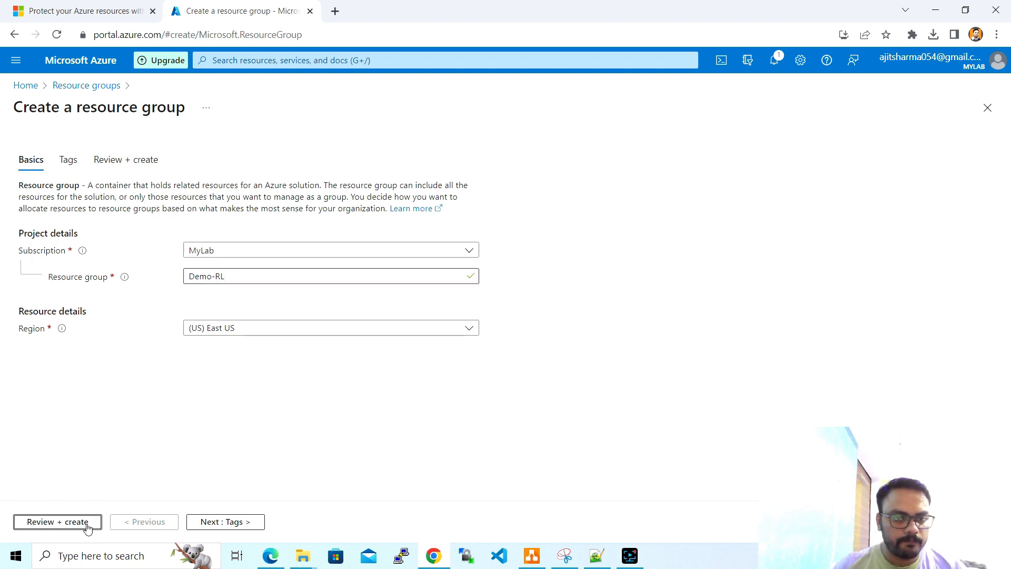
{"action": "left_click", "coordinate": [55, 523]}
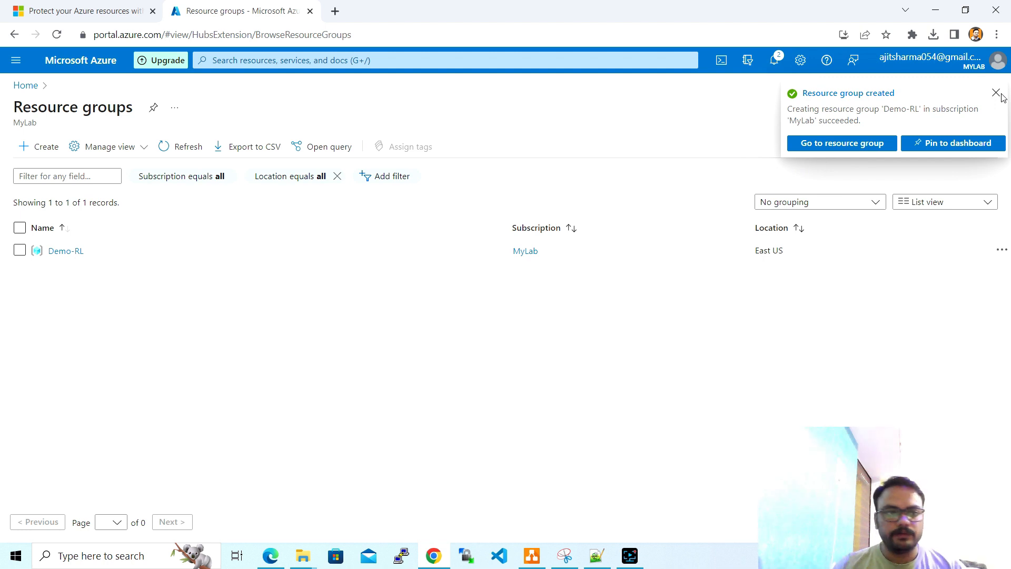
{"action": "left_click", "coordinate": [71, 255]}
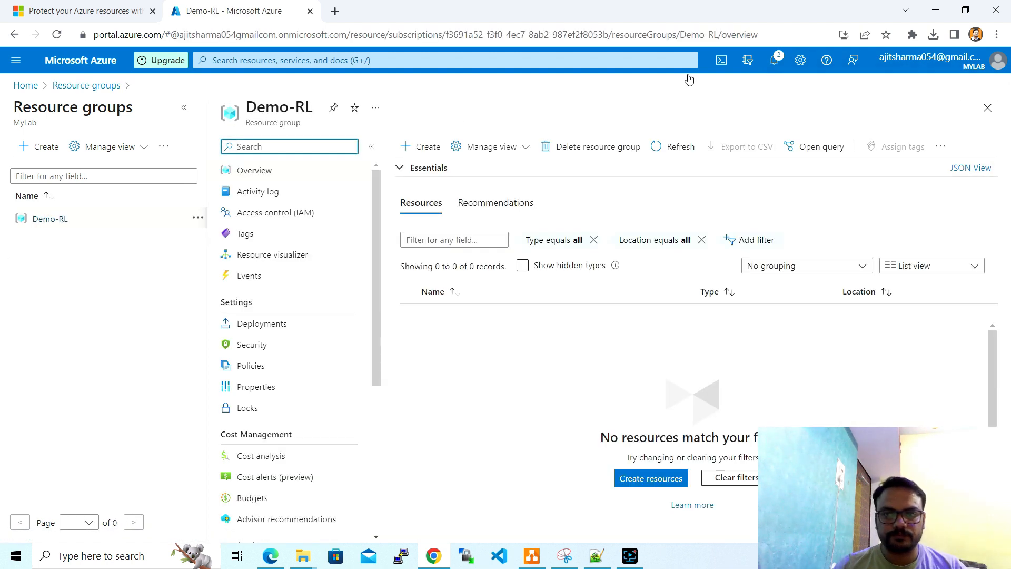
- From Demo-RL, find 'Storage account' in the Marketplace and start creating Microsoft's Storage account
{"action": "left_click", "coordinate": [434, 148]}
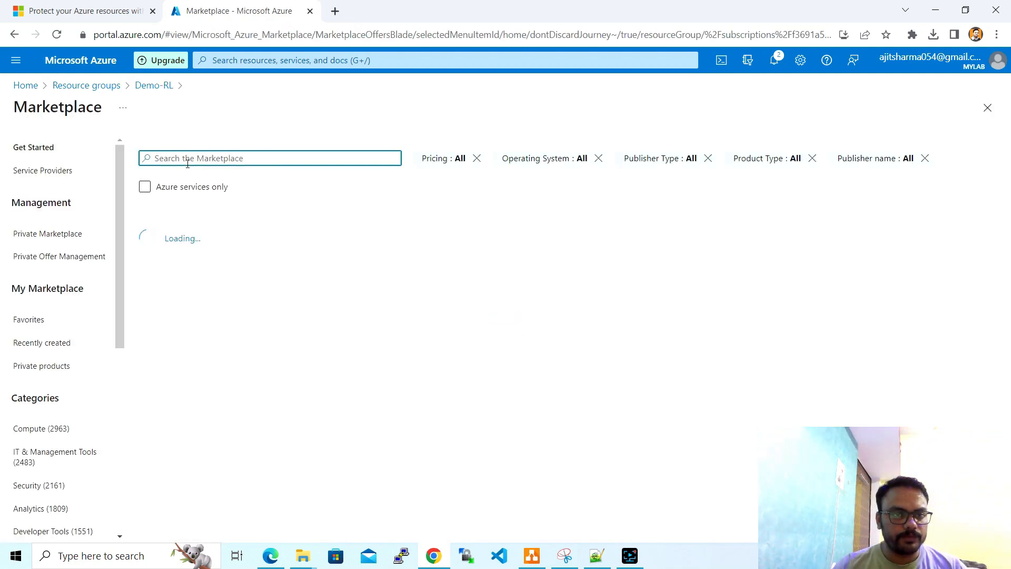
{"action": "type", "text": "Stora"}
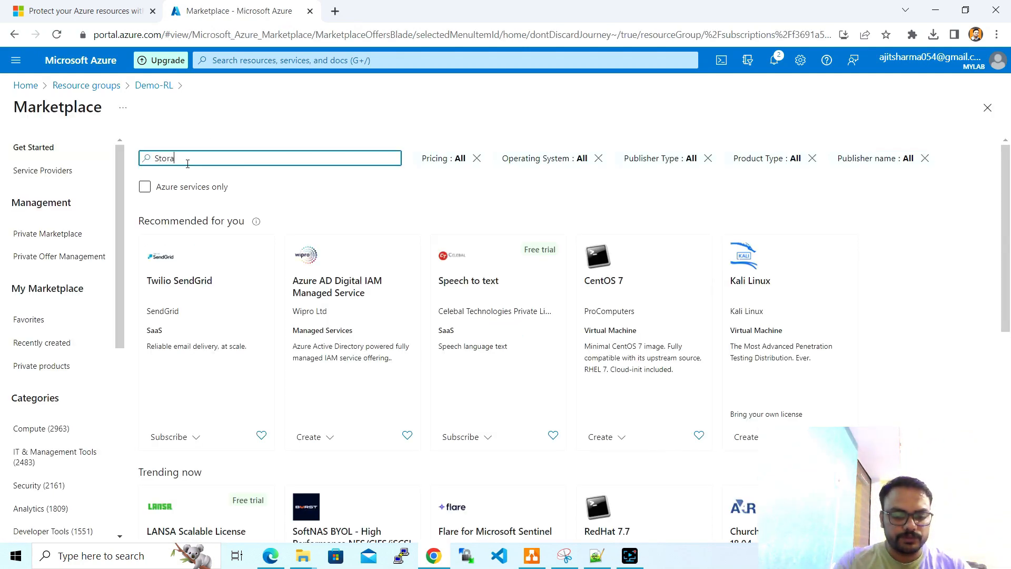
{"action": "type", "text": "ge account"}
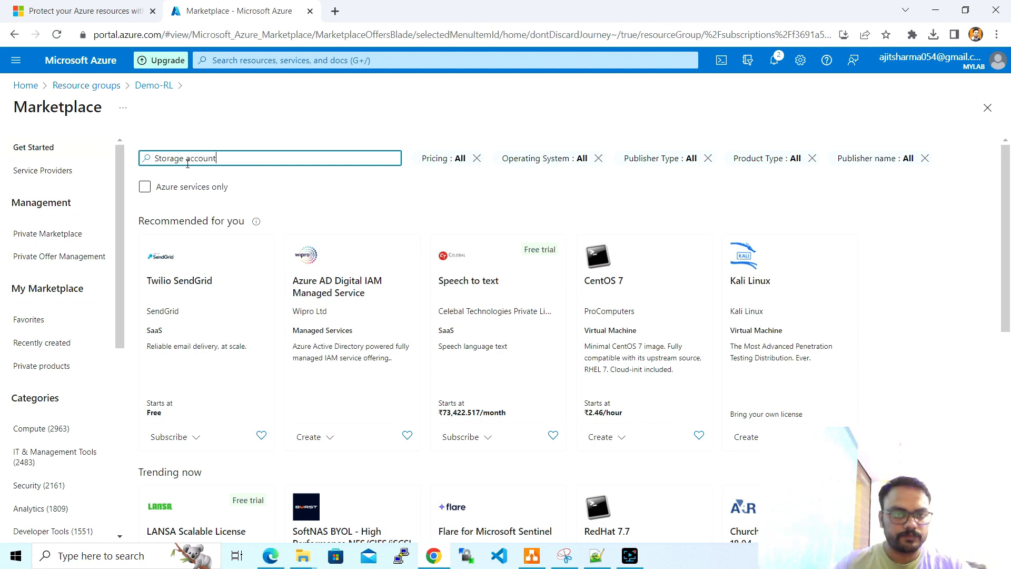
{"action": "left_click", "coordinate": [204, 181]}
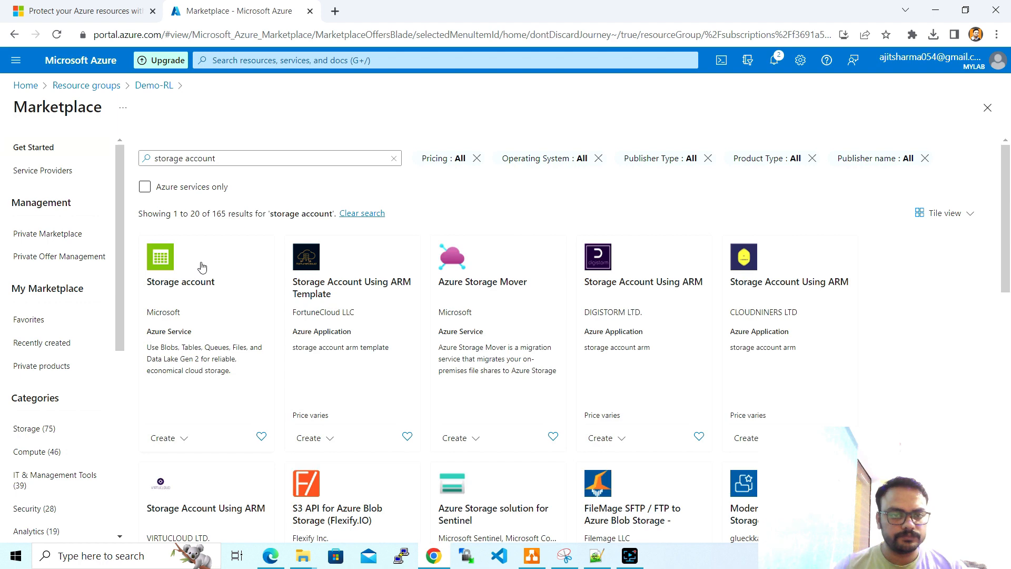
{"action": "left_click", "coordinate": [203, 285]}
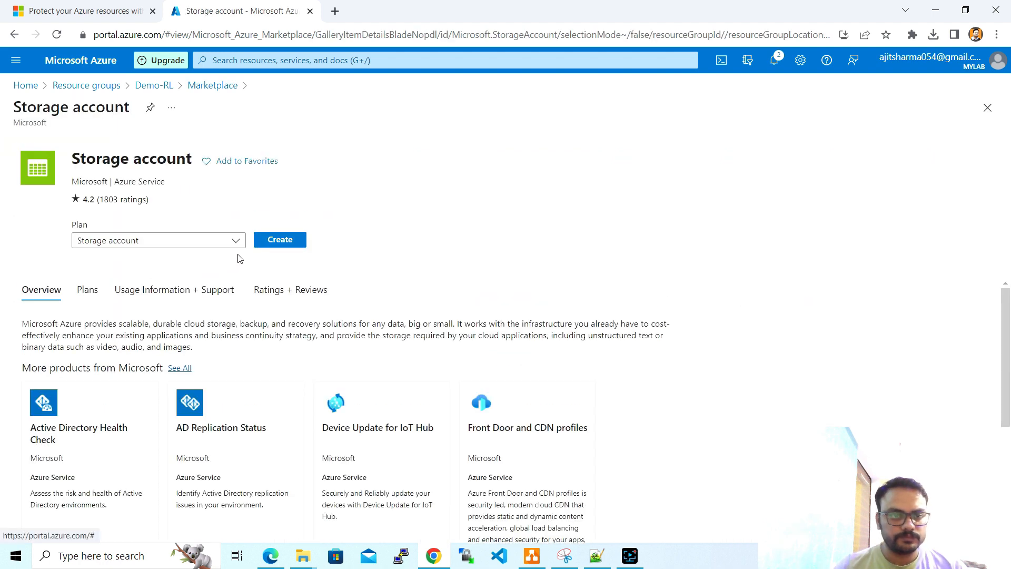
{"action": "left_click", "coordinate": [283, 245]}
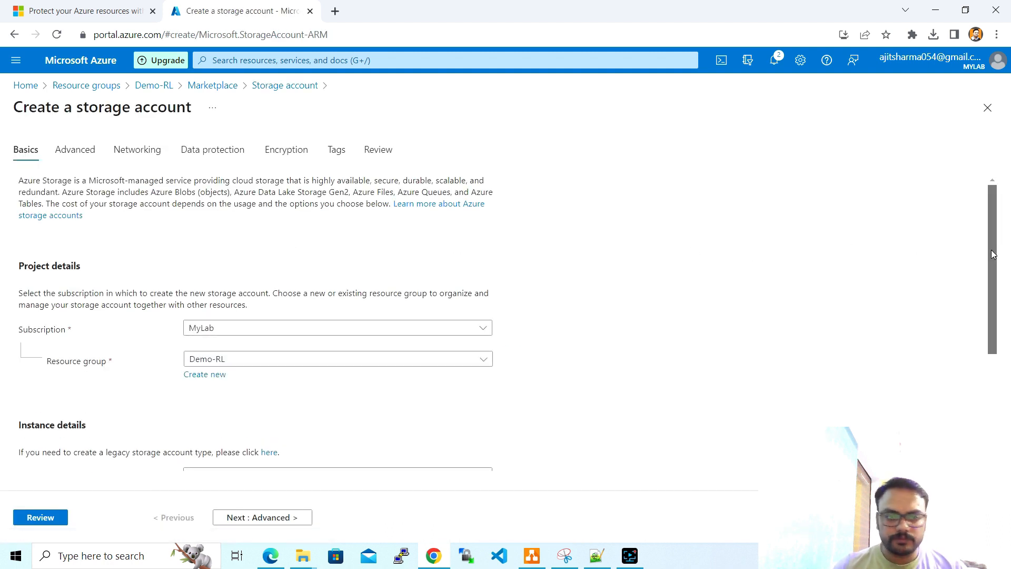
- Name the new storage account 'demoazureresourcelocks'
{"action": "scroll", "coordinate": [996, 253], "scroll_direction": "down", "scroll_amount": 3}
{"action": "left_click", "coordinate": [473, 347]}
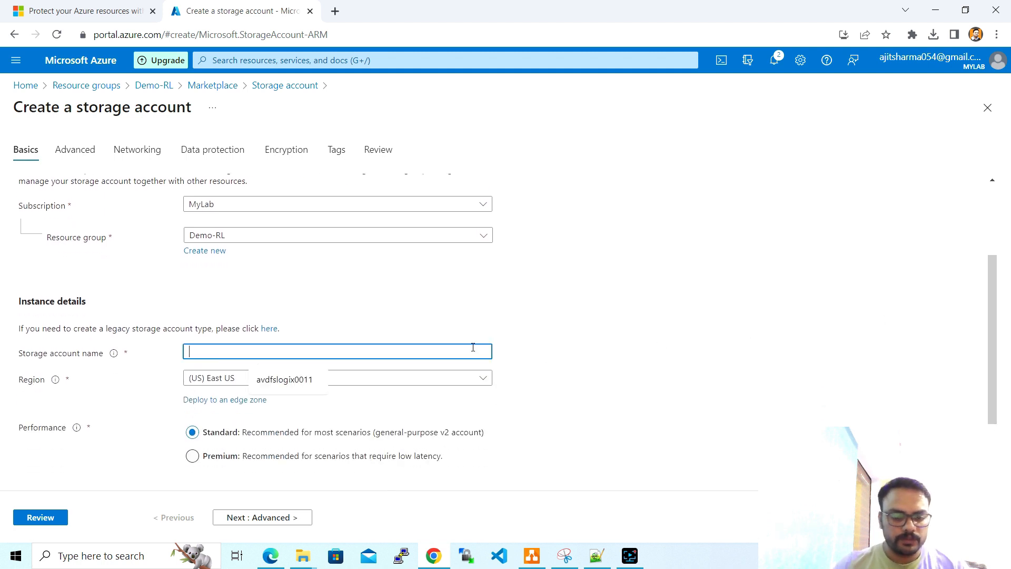
{"action": "type", "text": "demoazure"}
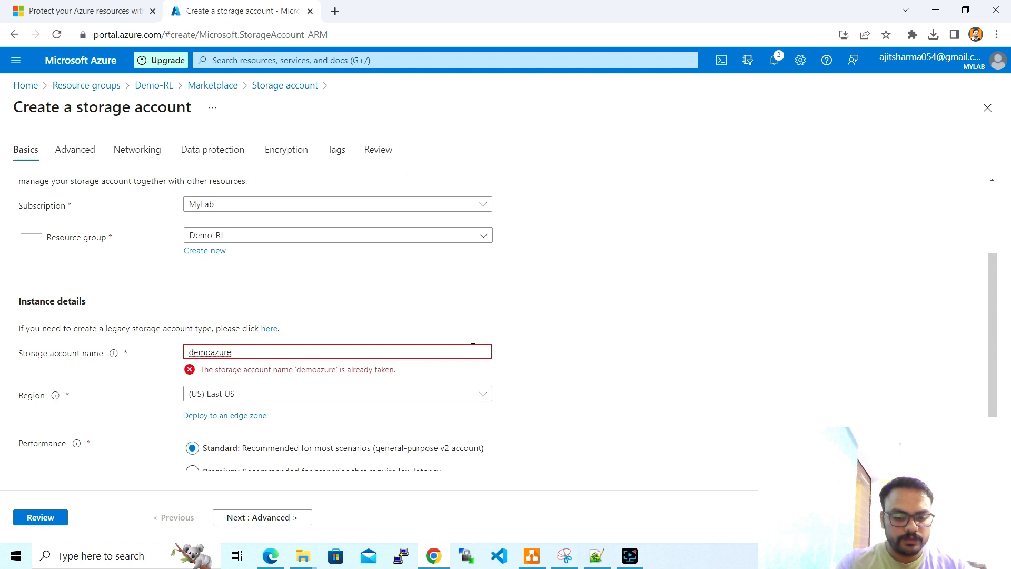
{"action": "type", "text": "resourcel"}
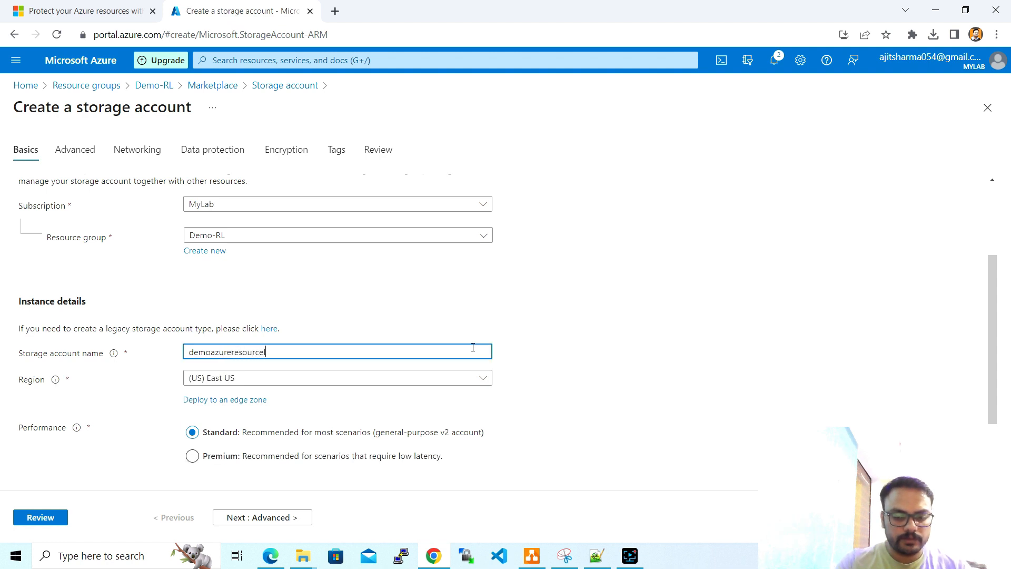
{"action": "type", "text": "ock"}
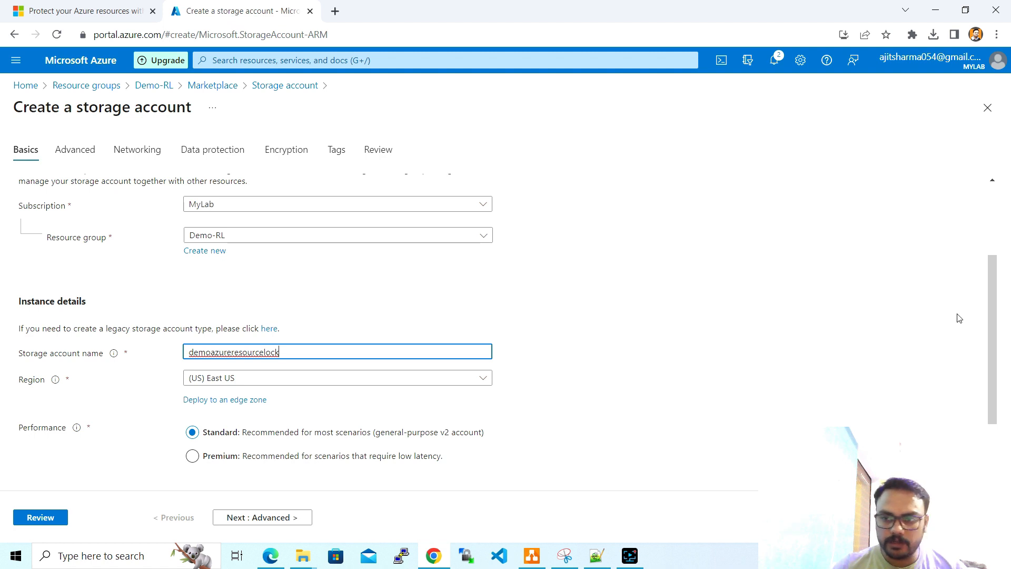
{"action": "scroll", "coordinate": [993, 317], "scroll_direction": "down", "scroll_amount": 1}
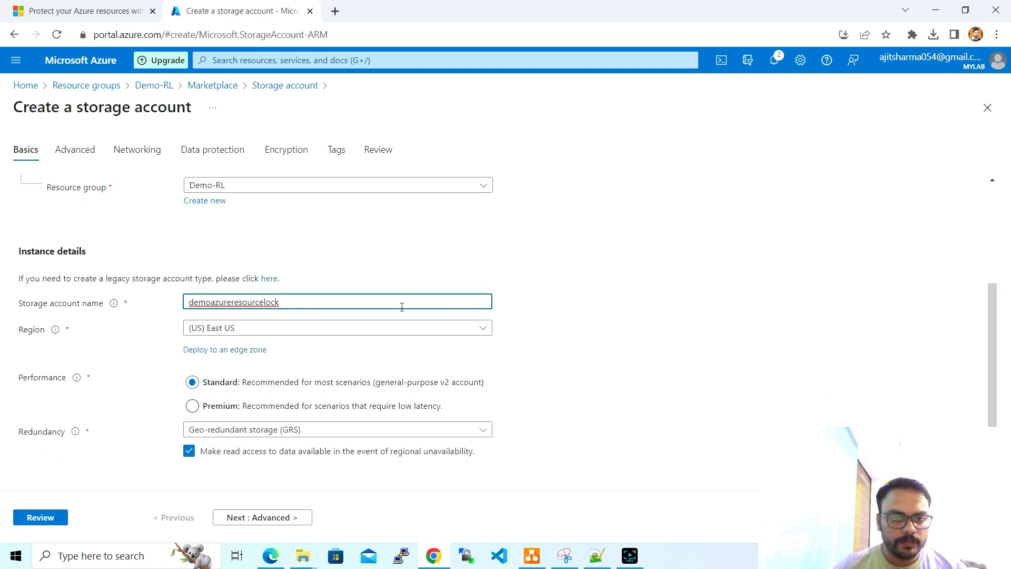
{"action": "type", "text": "s"}
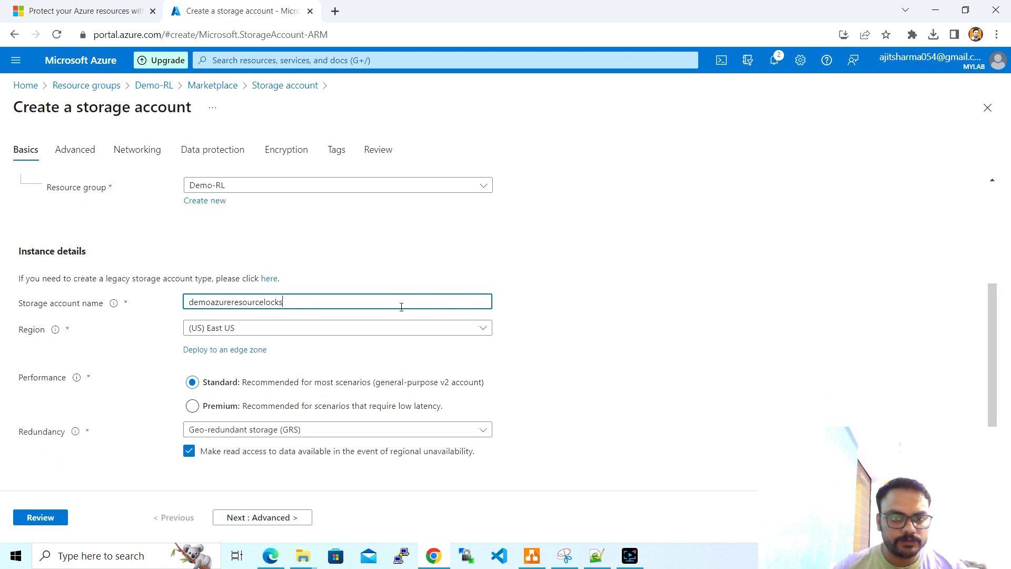
{"action": "left_click", "coordinate": [542, 310]}
{"action": "left_click", "coordinate": [431, 305]}
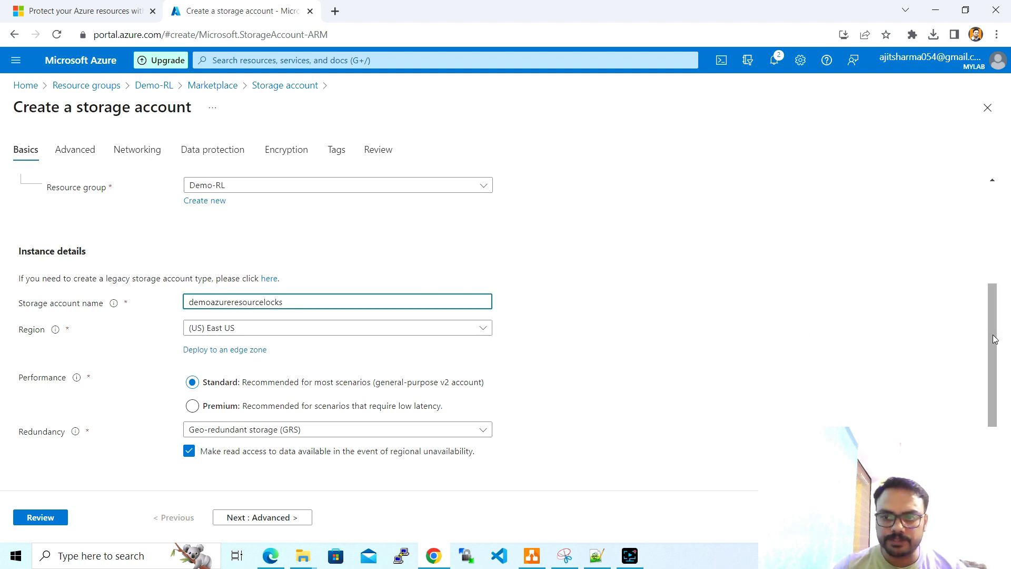
{"action": "left_click_drag", "start_coordinate": [997, 346], "coordinate": [1003, 384]}
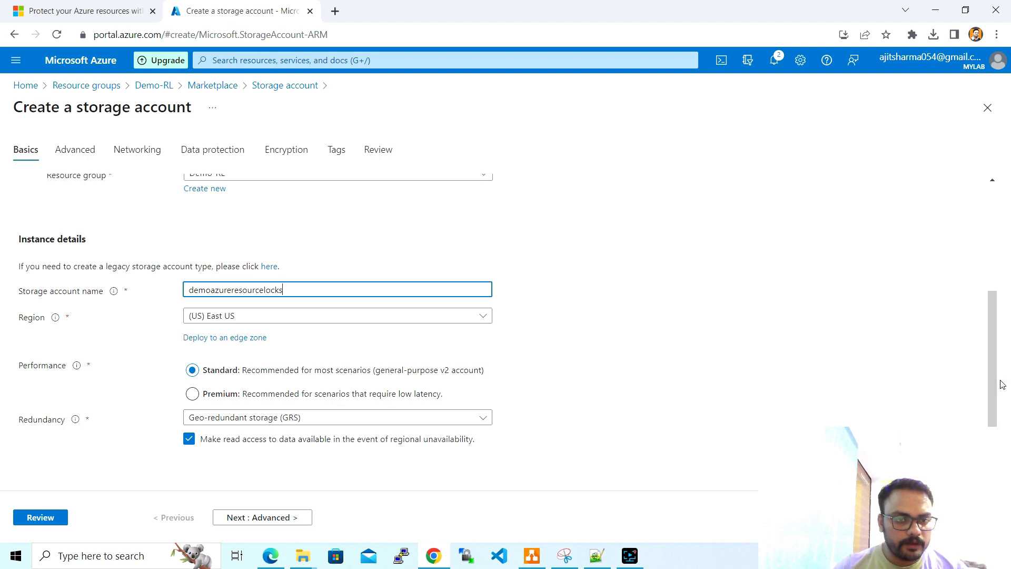
- Set redundancy to locally-redundant storage (LRS), pass through to Review, and create the account
{"action": "left_click", "coordinate": [367, 419]}
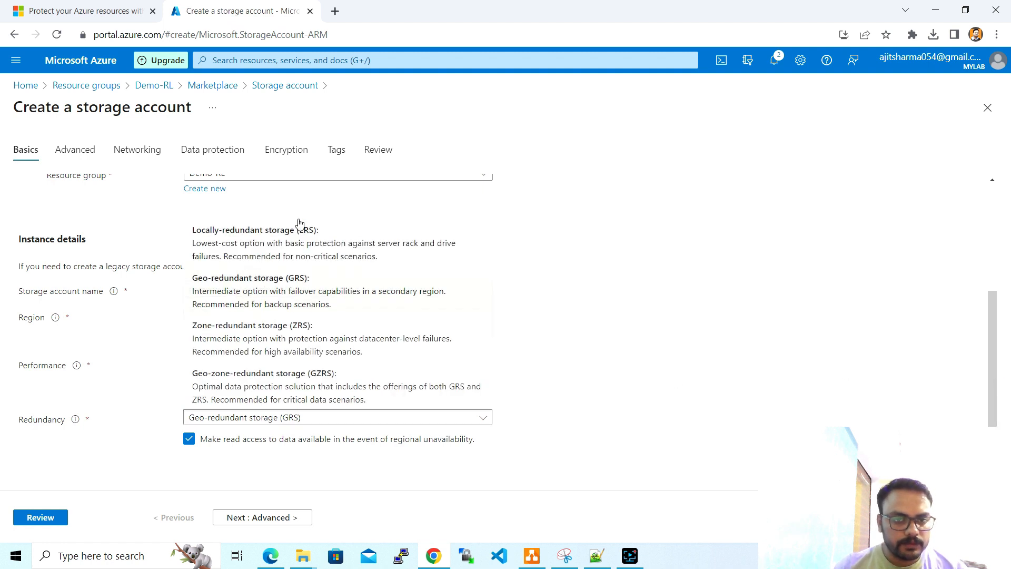
{"action": "left_click", "coordinate": [310, 255]}
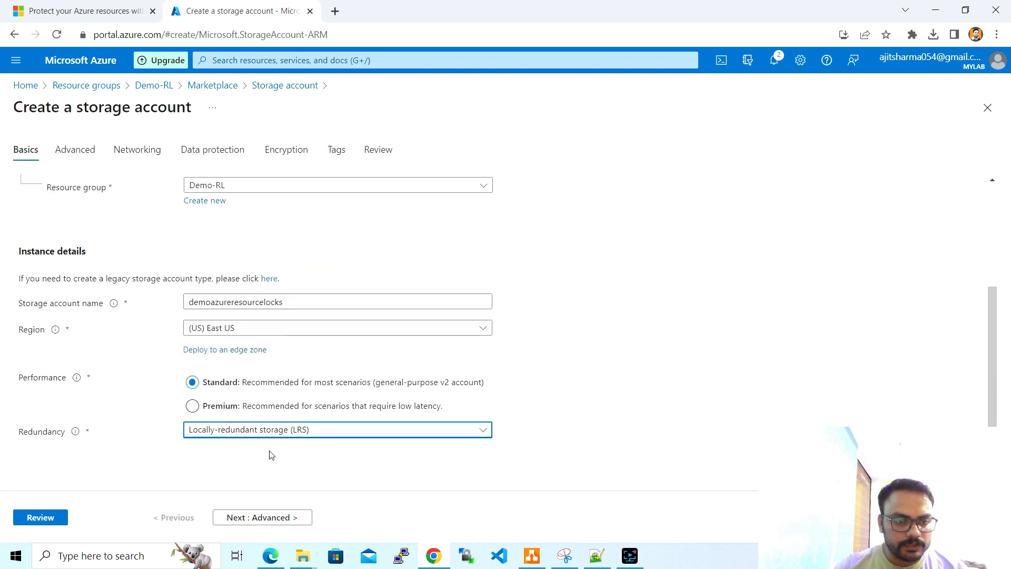
{"action": "left_click", "coordinate": [283, 518]}
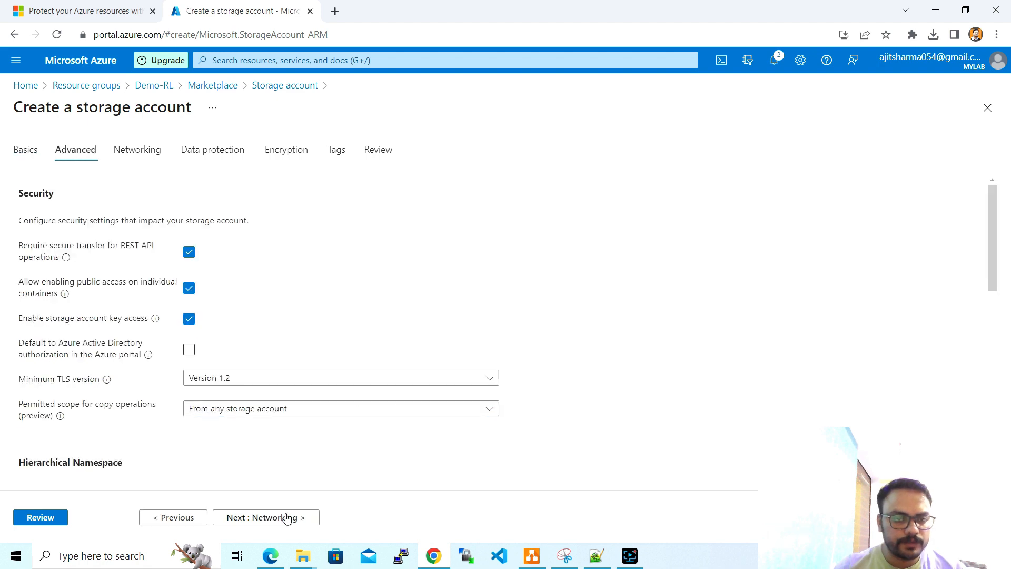
{"action": "left_click", "coordinate": [273, 519]}
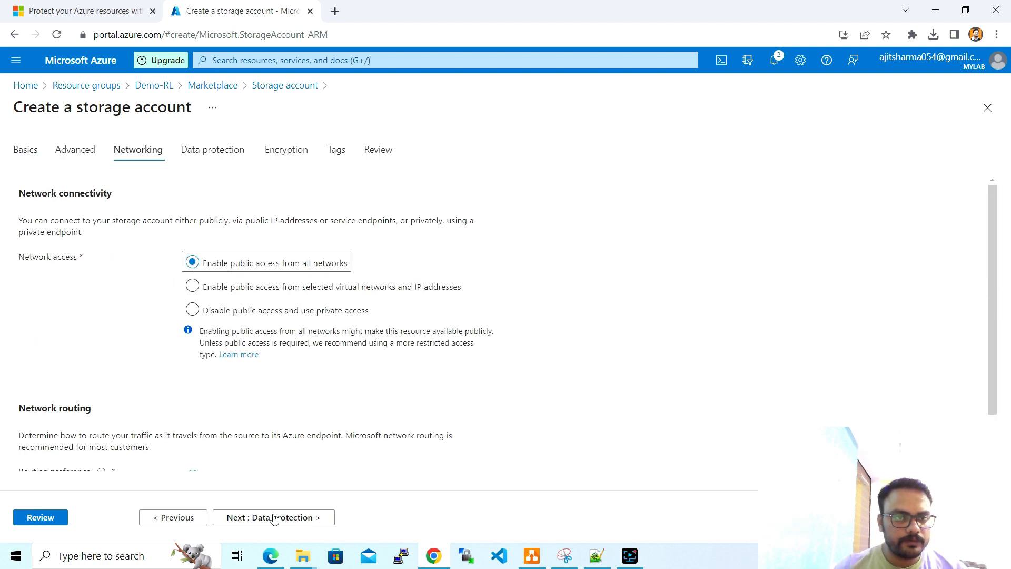
{"action": "left_click", "coordinate": [274, 517]}
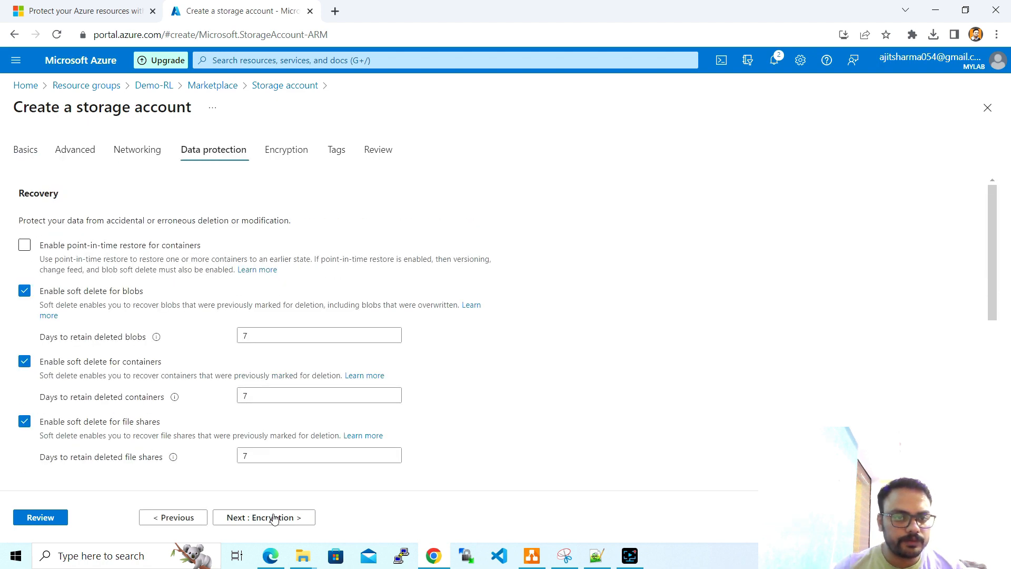
{"action": "left_click", "coordinate": [60, 518]}
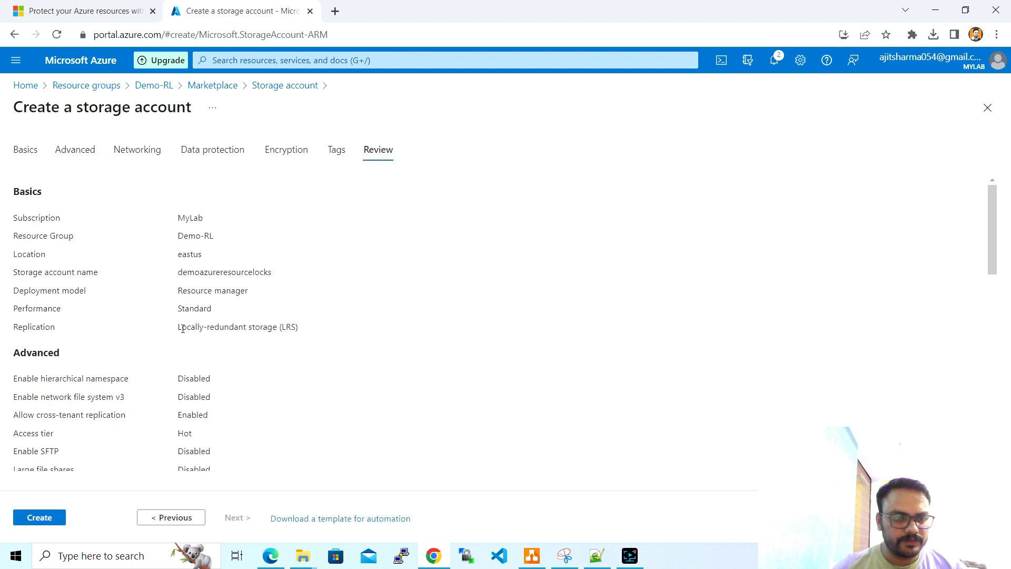
{"action": "left_click", "coordinate": [42, 521]}
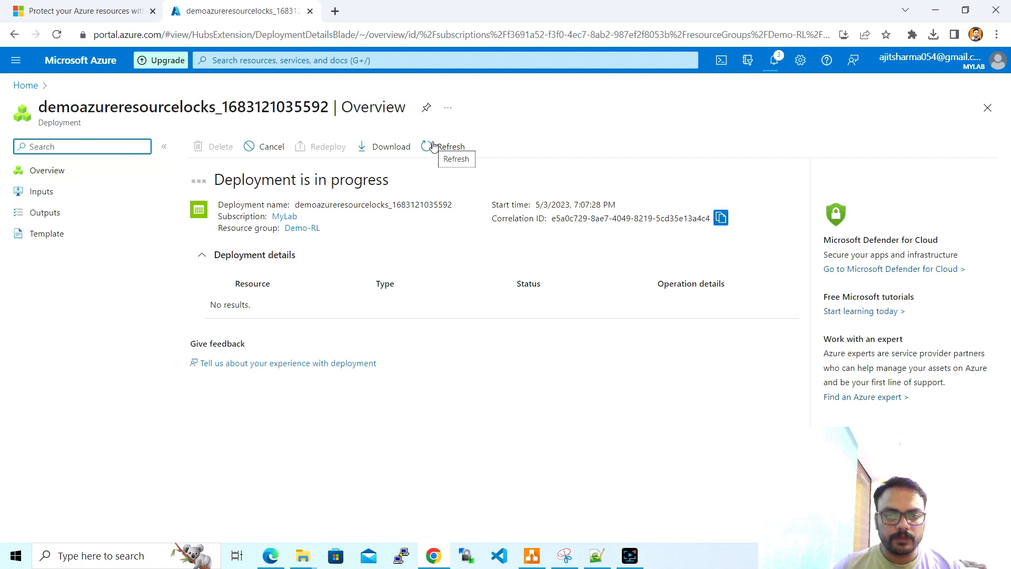
- Wait for the demoazureresourcelocks deployment to complete, then go to the new storage account
{"action": "left_click", "coordinate": [433, 146]}
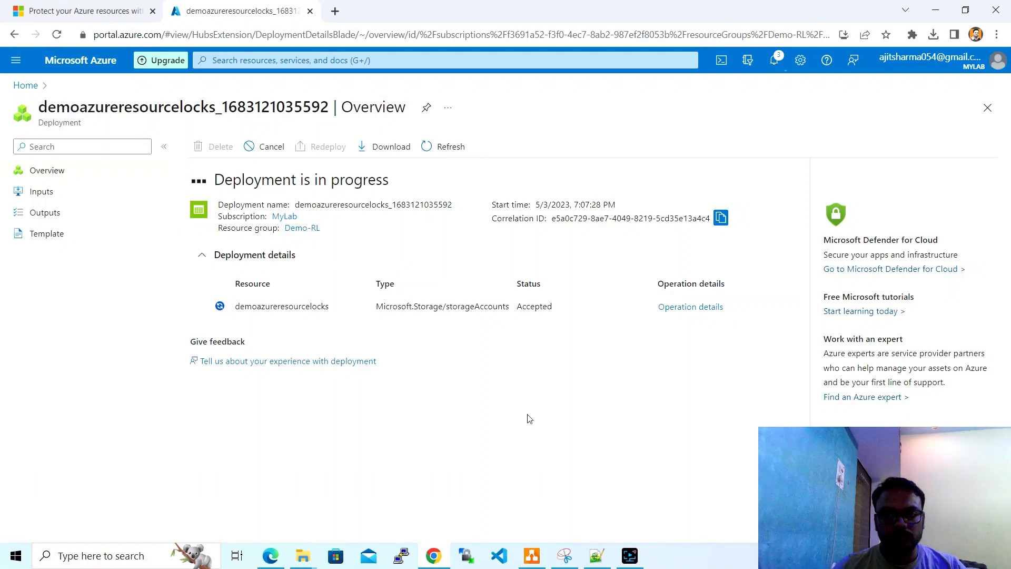
{"action": "mouse_move", "coordinate": [630, 556]}
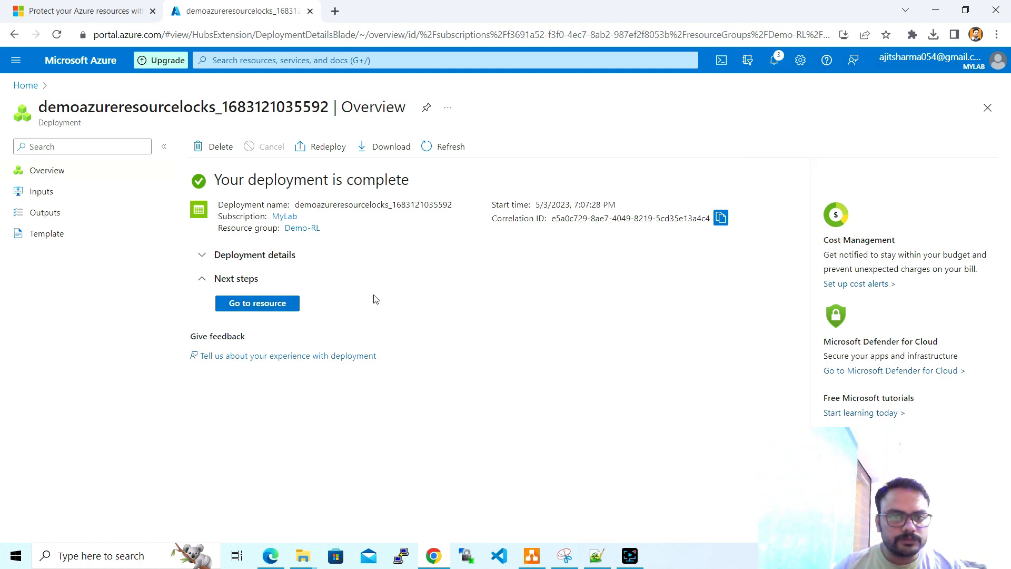
{"action": "left_click", "coordinate": [282, 305]}
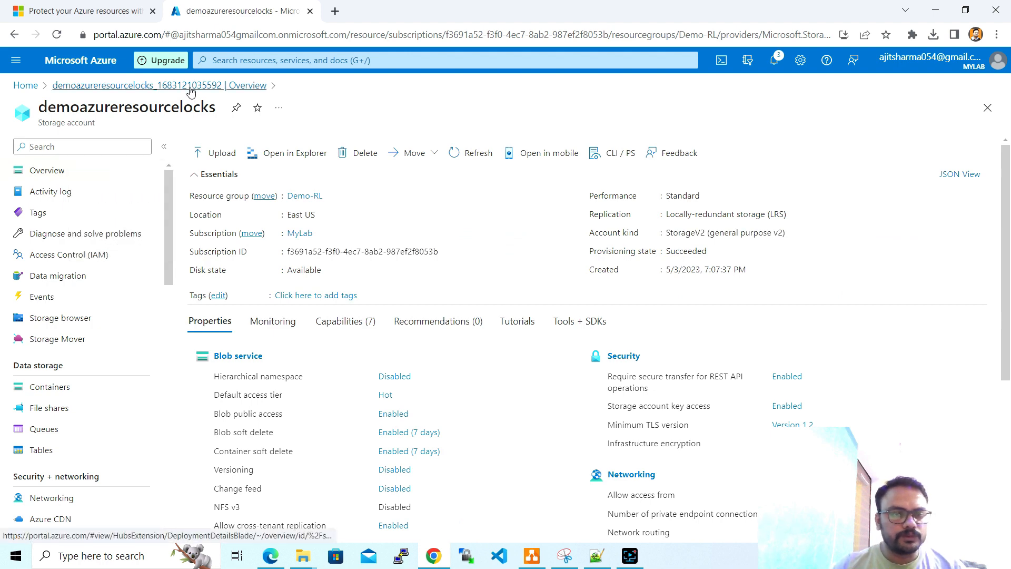
{"action": "left_click", "coordinate": [103, 6]}
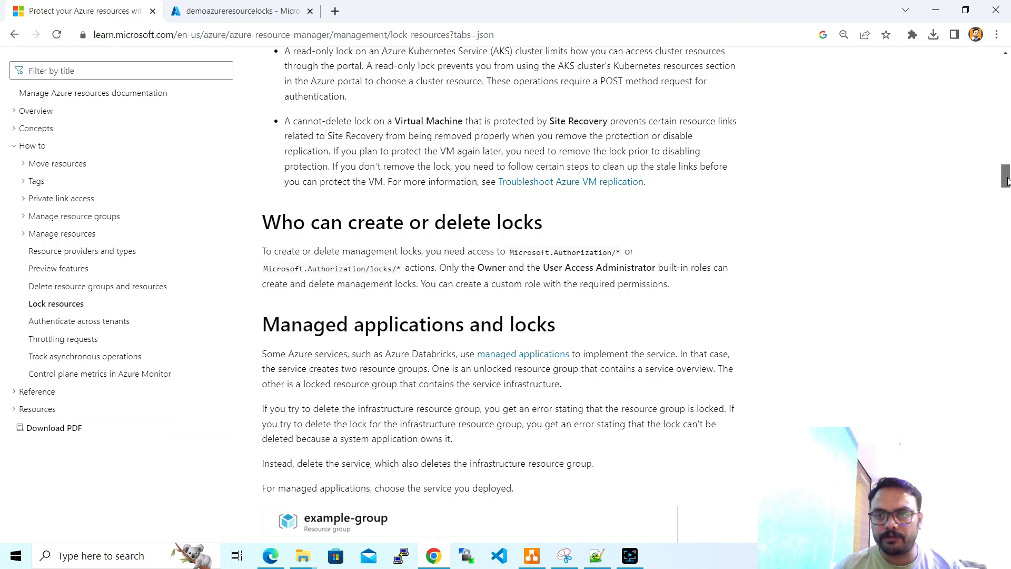
{"action": "left_click_drag", "start_coordinate": [1006, 177], "coordinate": [1006, 83]}
{"action": "scroll", "coordinate": [540, 175], "scroll_direction": "down", "scroll_amount": 3}
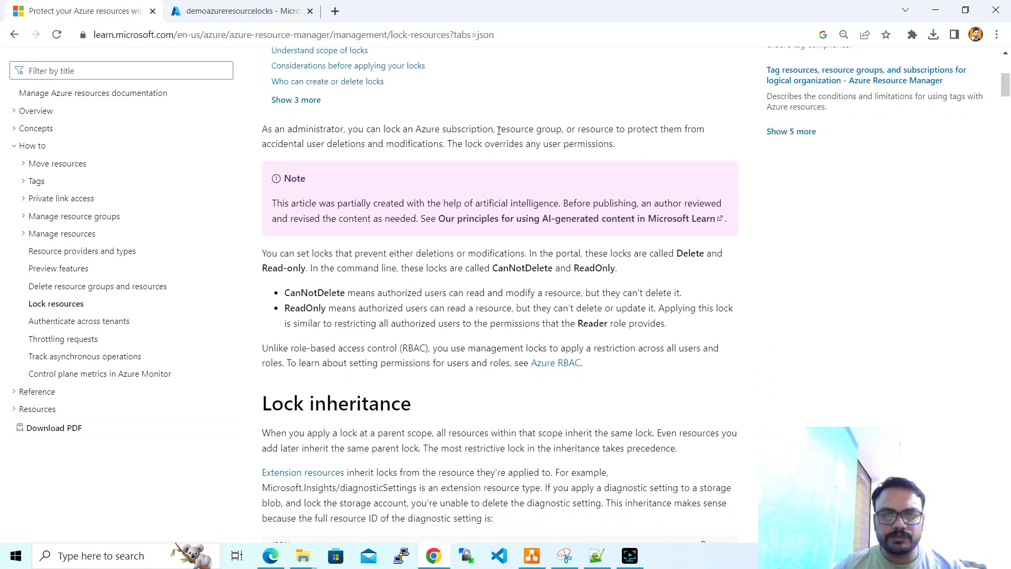
{"action": "left_click_drag", "start_coordinate": [498, 132], "coordinate": [618, 130]}
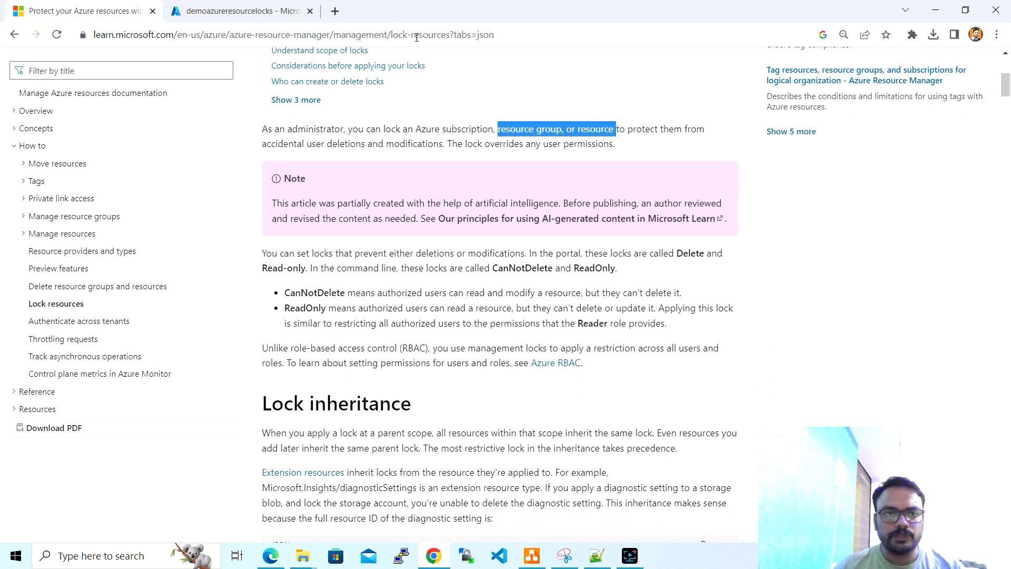
{"action": "left_click", "coordinate": [240, 11]}
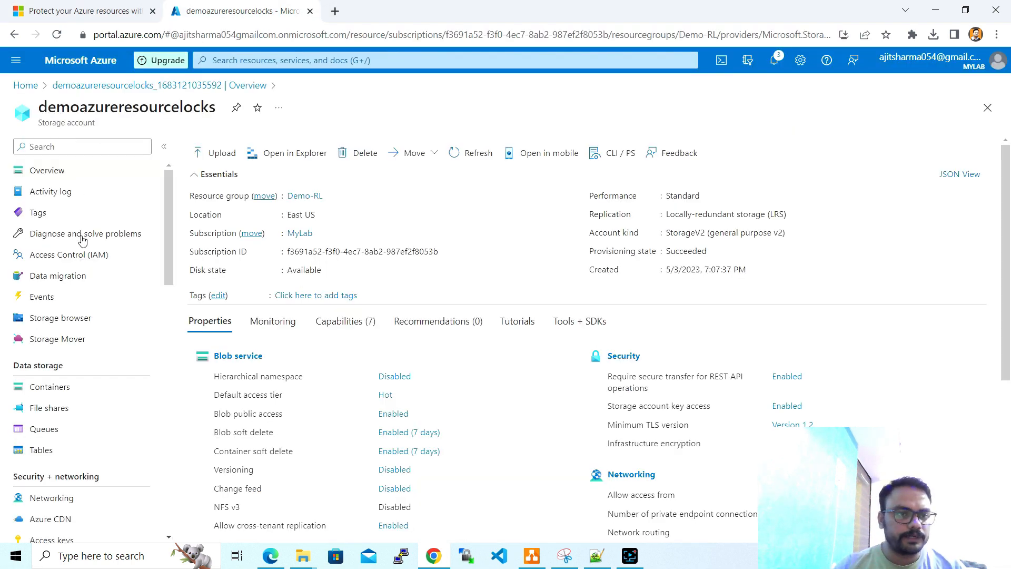
- Return to the Demo-RL resource group and view its empty Locks list
{"action": "left_click", "coordinate": [299, 198]}
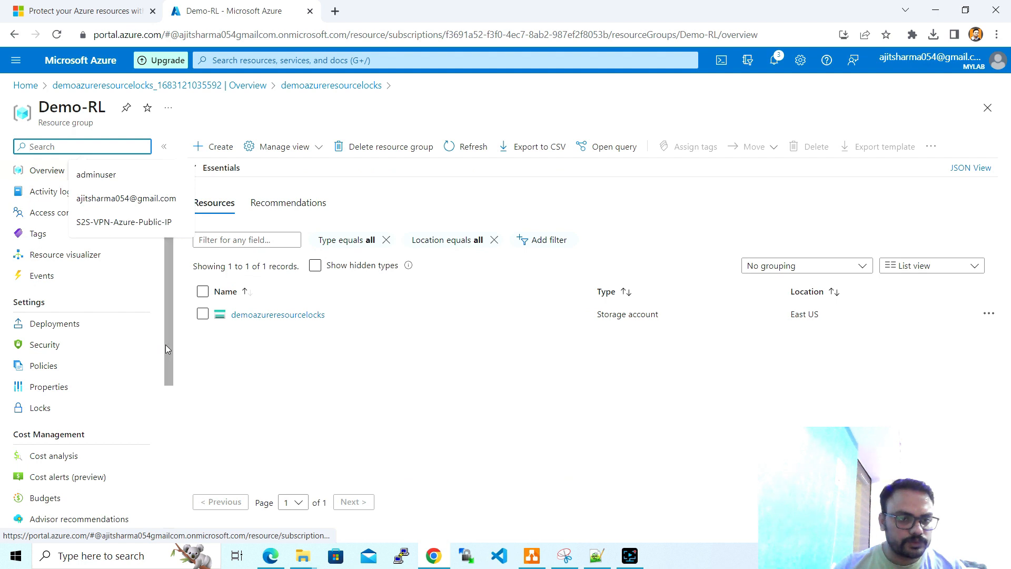
{"action": "scroll", "coordinate": [167, 344], "scroll_direction": "down", "scroll_amount": 1}
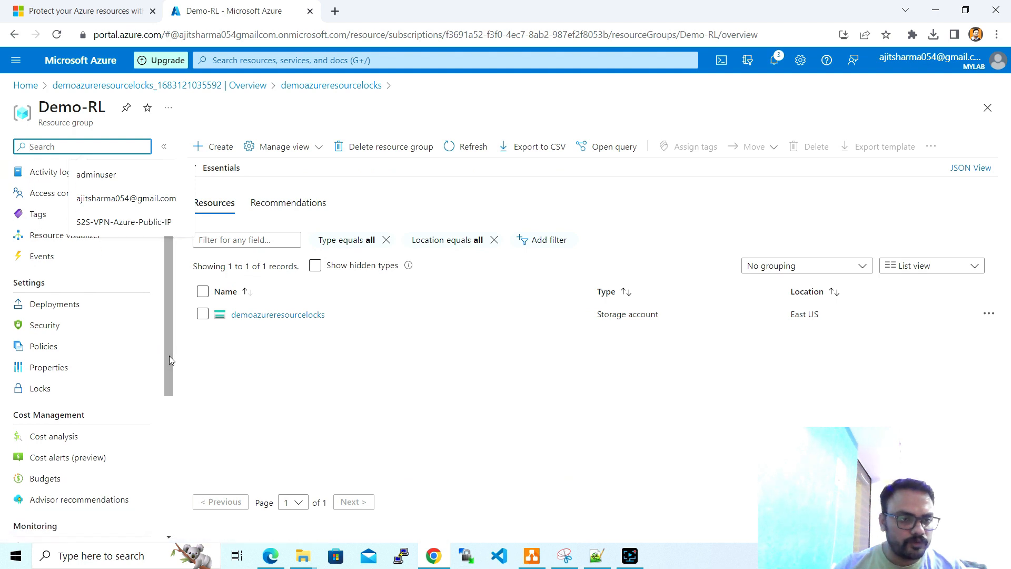
{"action": "left_click", "coordinate": [53, 391]}
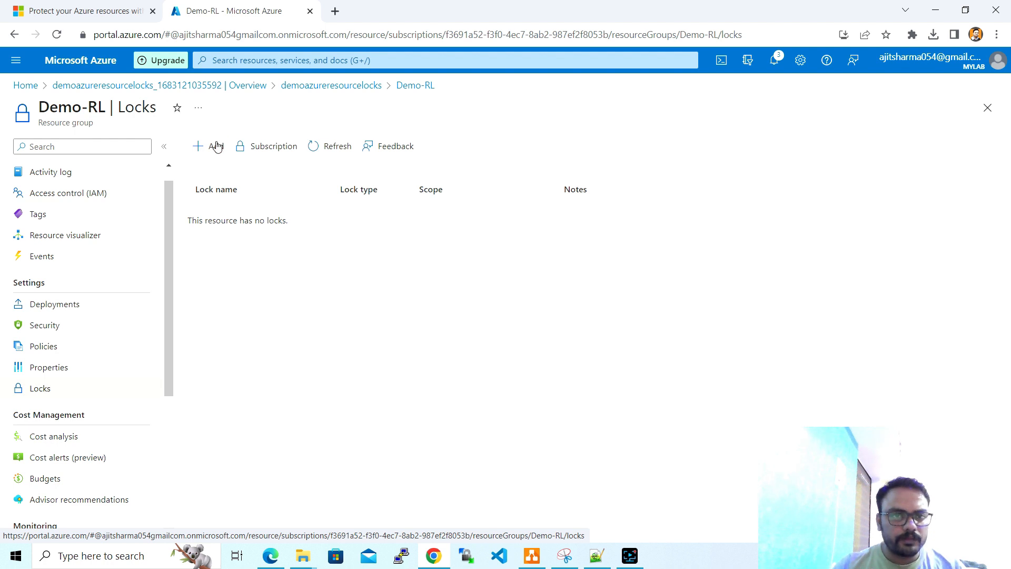
- Add a Delete-type lock named 'cannotdelete' to Demo-RL, replacing the invalid name 'Can't DELETE'
{"action": "left_click", "coordinate": [217, 145]}
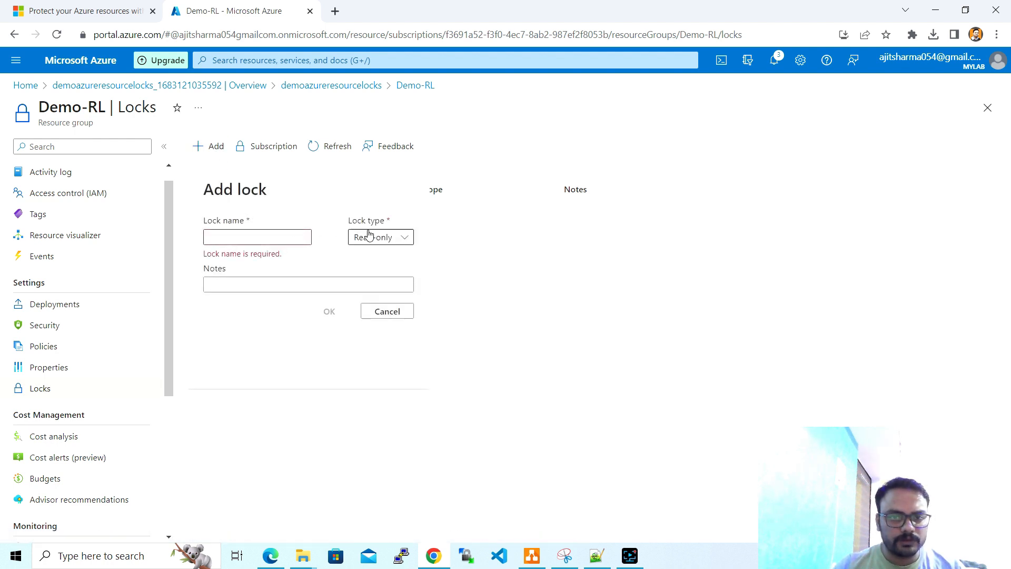
{"action": "left_click", "coordinate": [374, 237]}
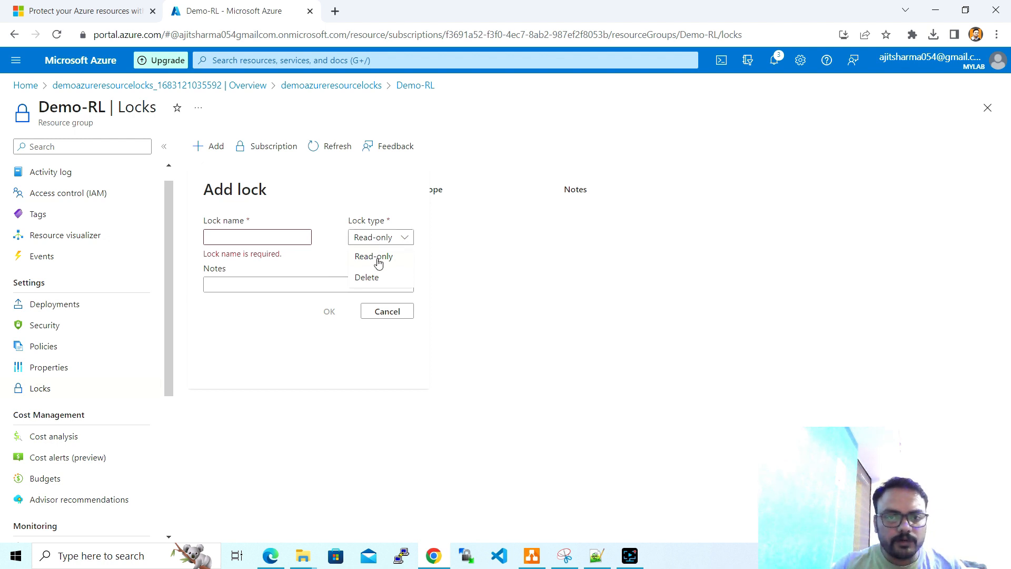
{"action": "left_click", "coordinate": [381, 278]}
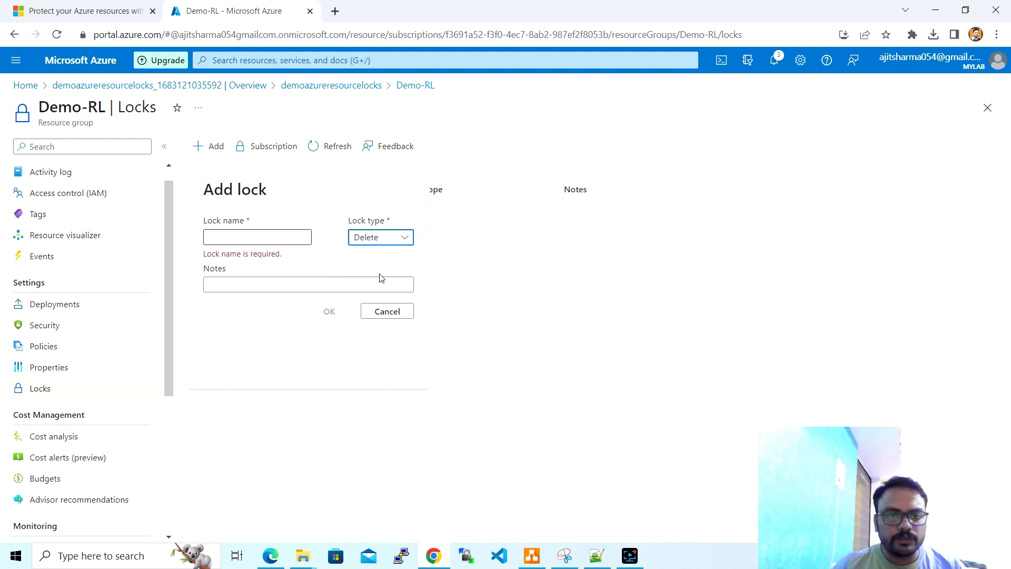
{"action": "left_click", "coordinate": [267, 238]}
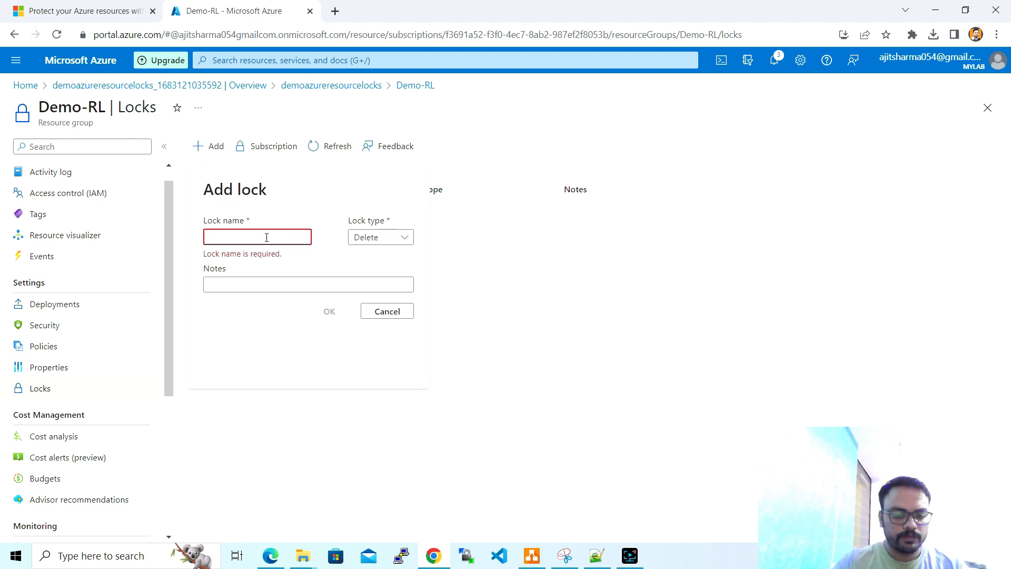
{"action": "type", "text": "Can"}
{"action": "type", "text": "'"}
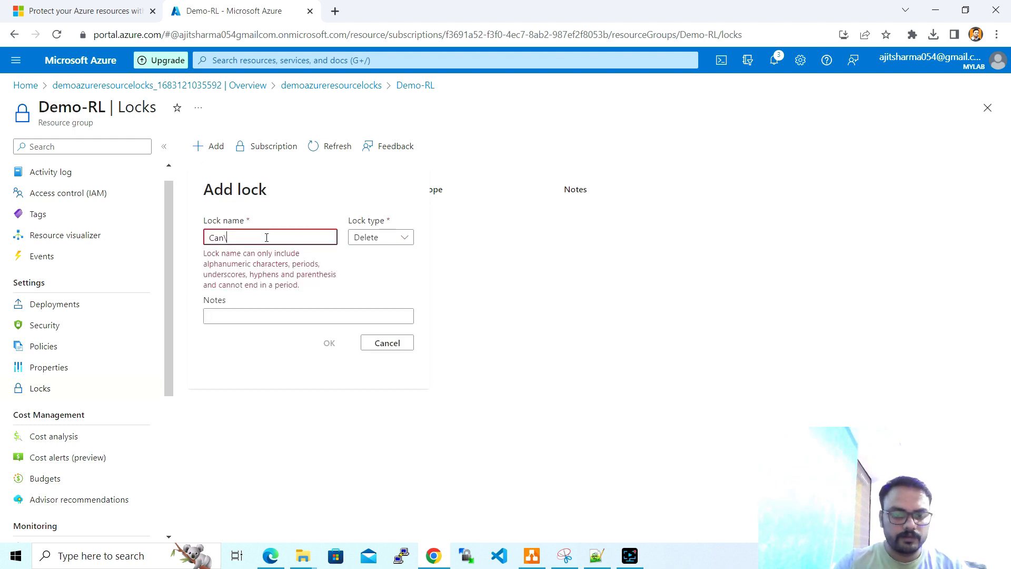
{"action": "key", "text": "BackSpace"}
{"action": "type", "text": "'"}
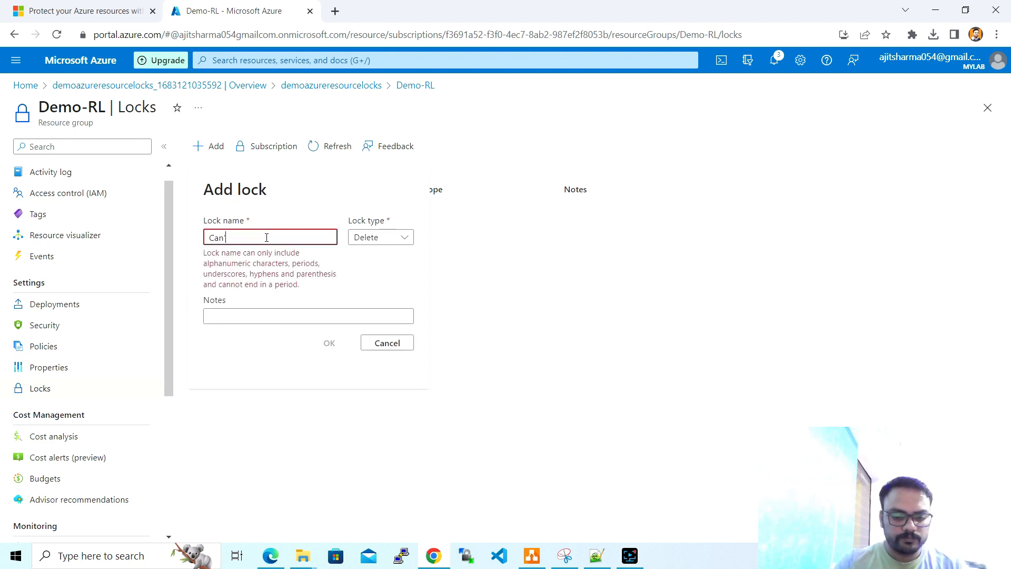
{"action": "type", "text": "t DELETE"}
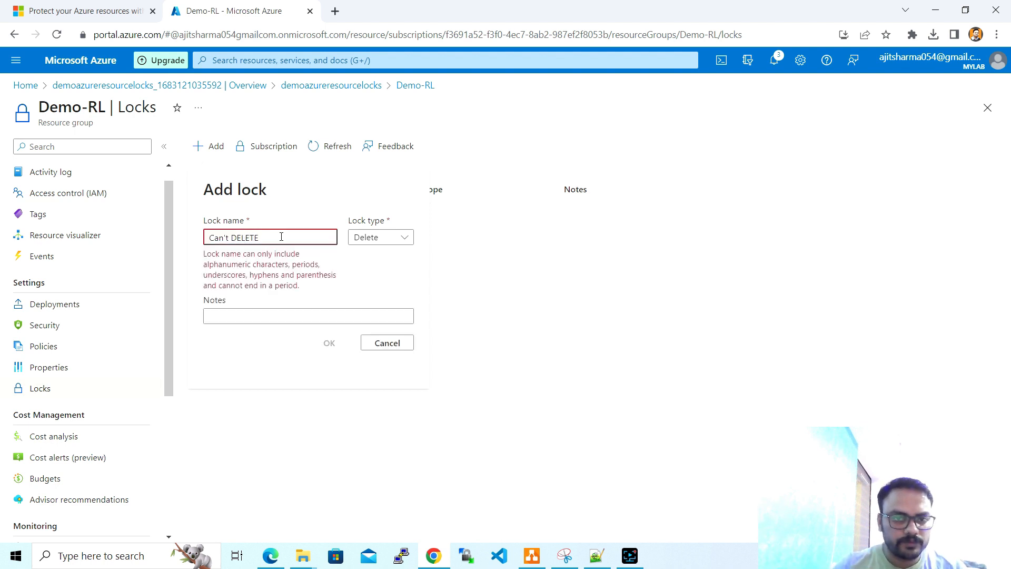
{"action": "left_click_drag", "start_coordinate": [281, 237], "coordinate": [202, 240]}
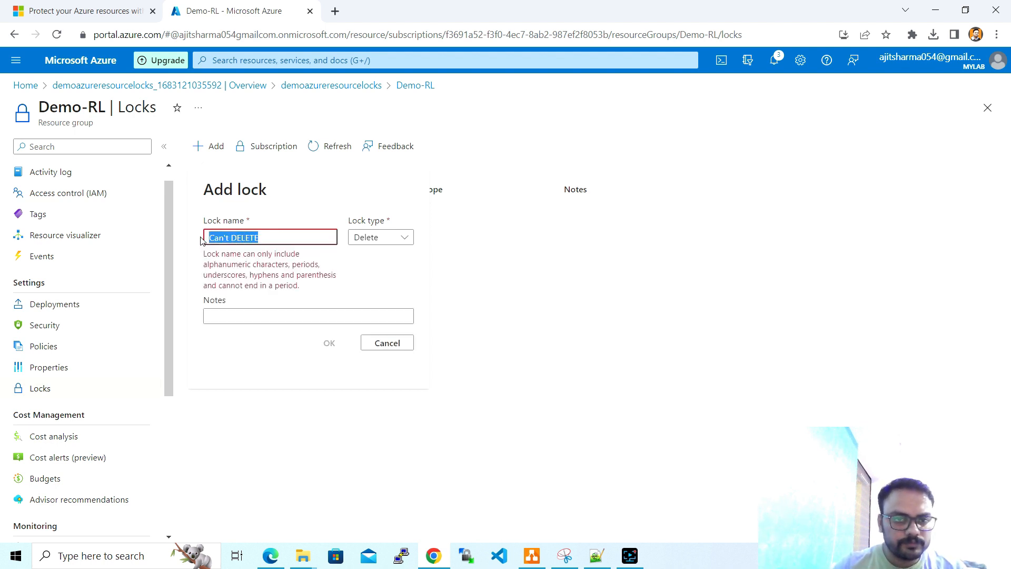
{"action": "type", "text": "can"}
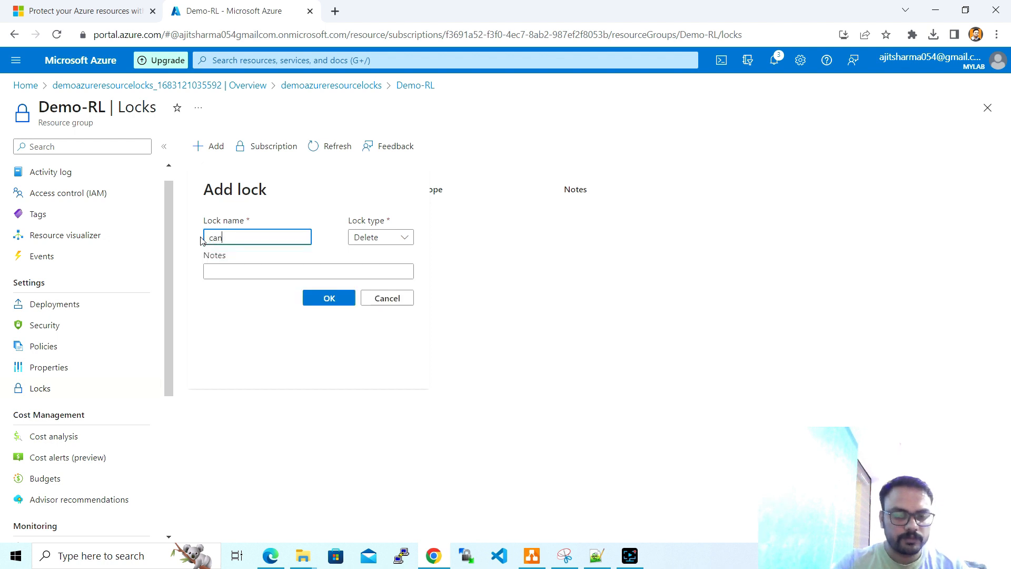
{"action": "type", "text": "not"}
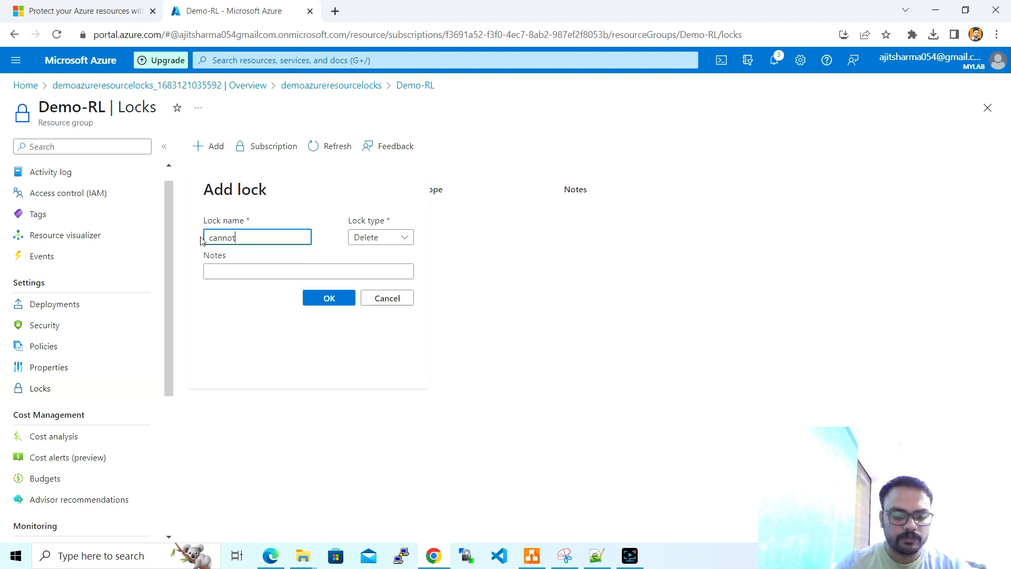
{"action": "type", "text": "delete"}
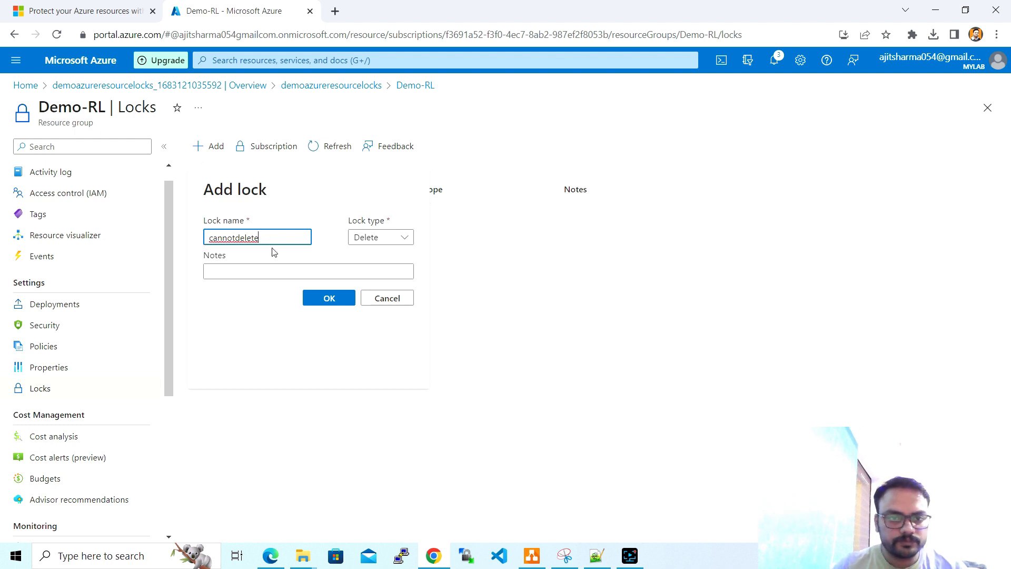
{"action": "left_click", "coordinate": [337, 304]}
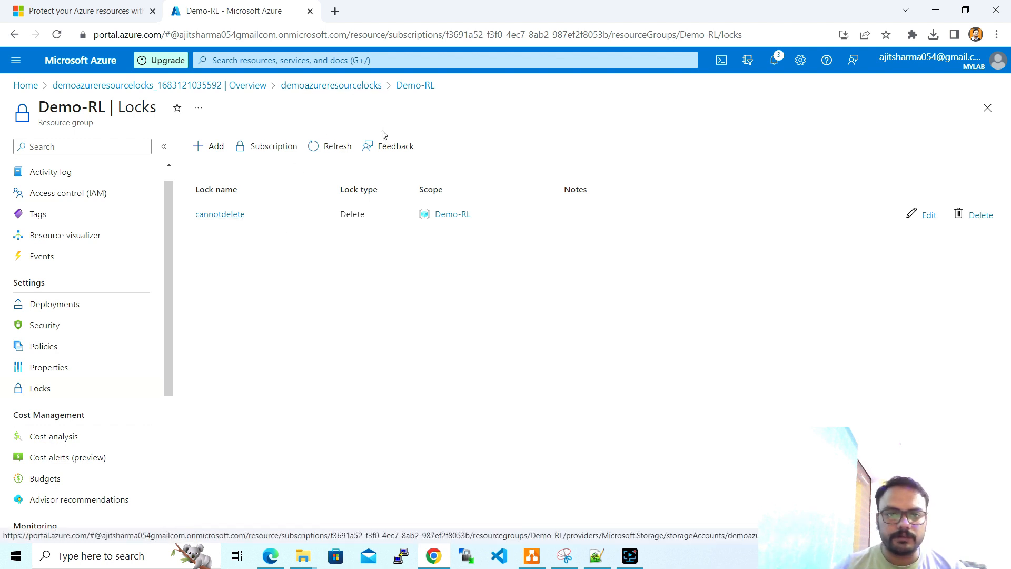
- Refresh the locks, go to Demo-RL's Overview, and open storage account demoazureresourcelocks
{"action": "left_click", "coordinate": [337, 147]}
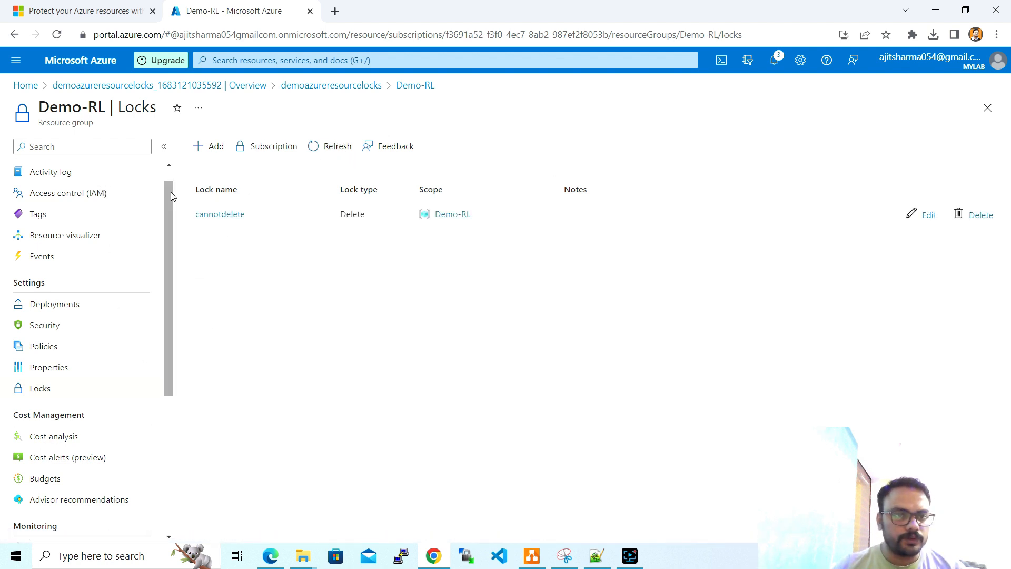
{"action": "left_click", "coordinate": [170, 173]}
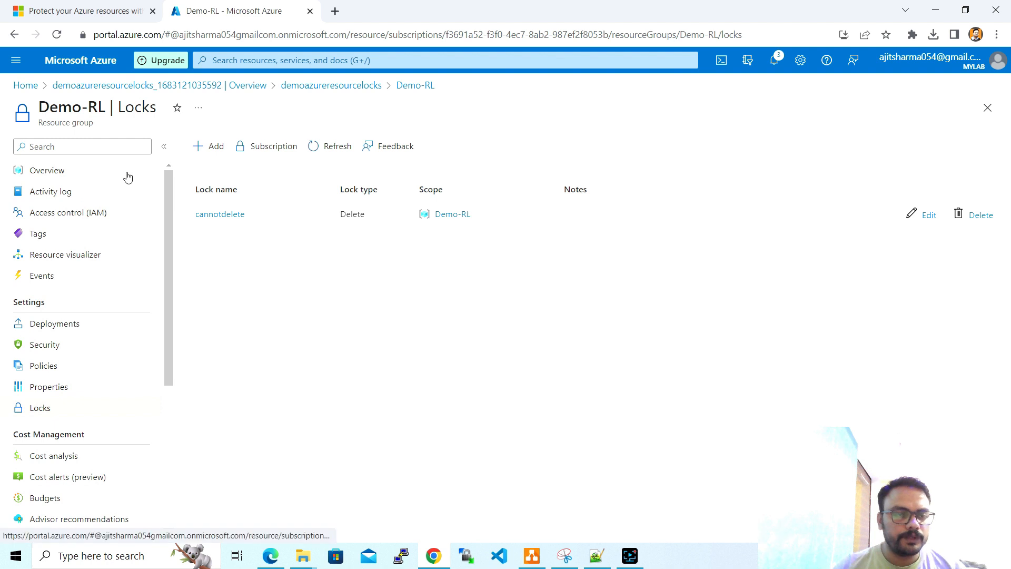
{"action": "left_click", "coordinate": [126, 174]}
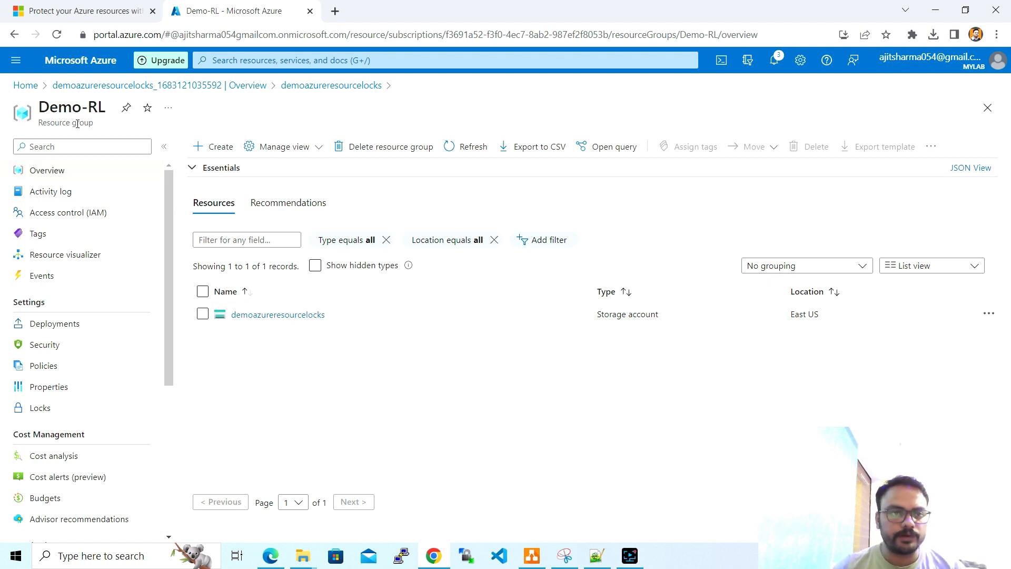
{"action": "left_click_drag", "start_coordinate": [94, 125], "coordinate": [39, 126]}
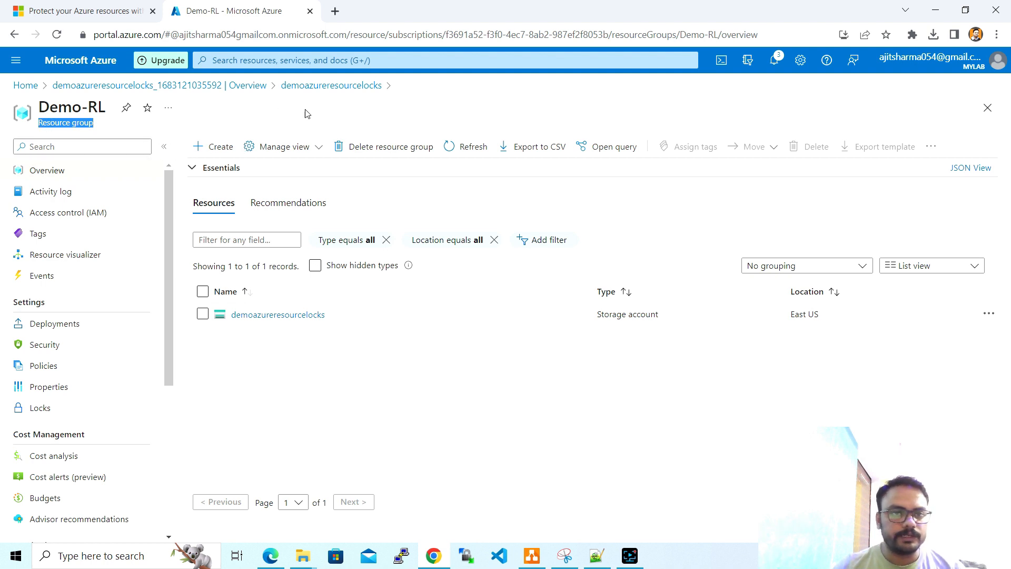
{"action": "left_click", "coordinate": [282, 315]}
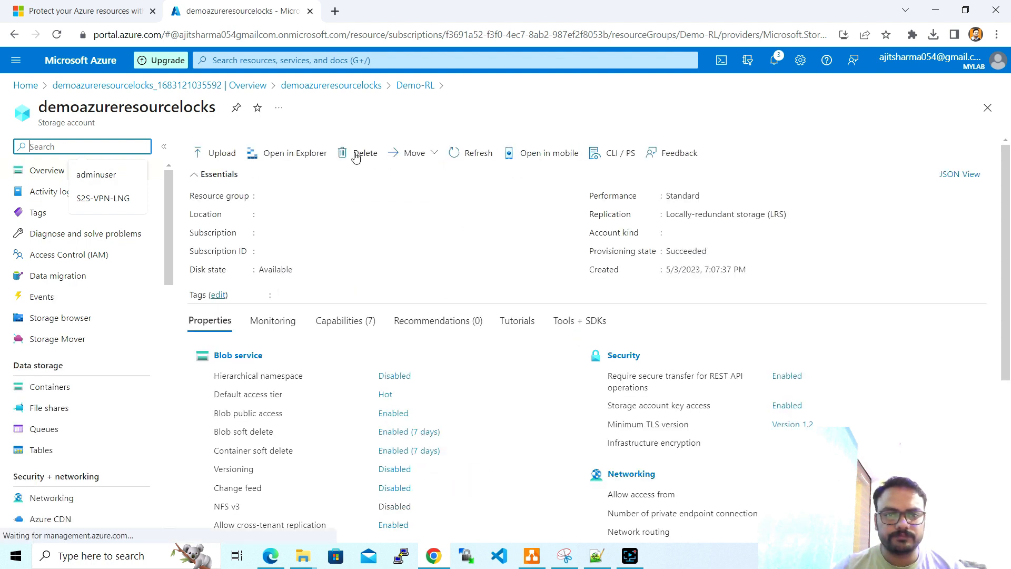
{"action": "left_click", "coordinate": [364, 154]}
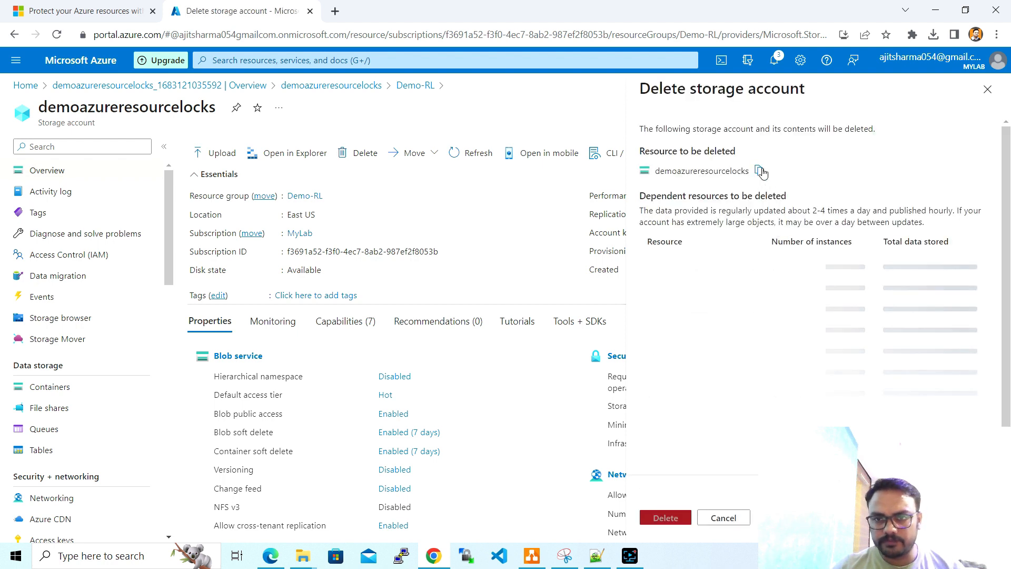
{"action": "left_click", "coordinate": [760, 170]}
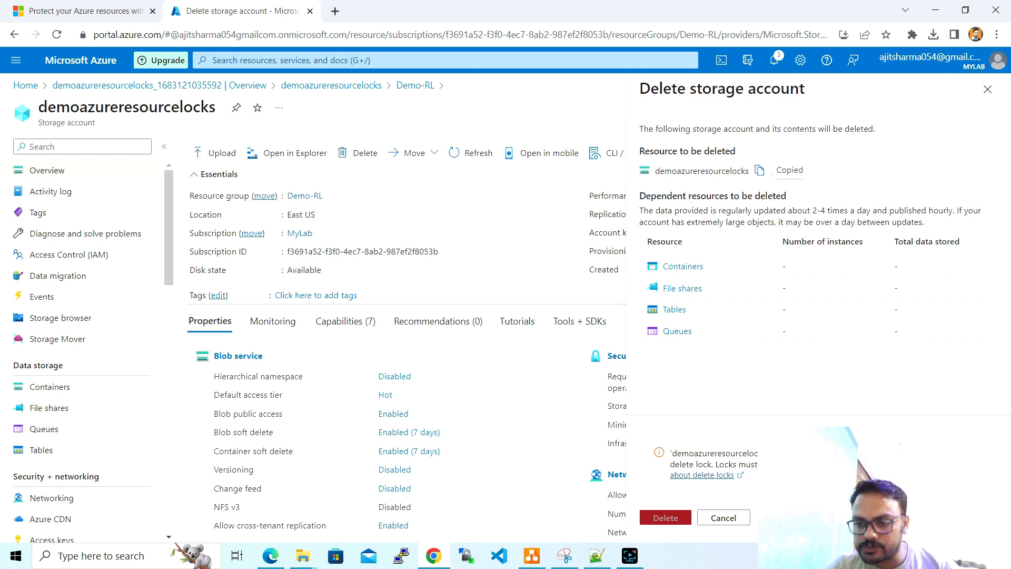
{"action": "left_click", "coordinate": [744, 518]}
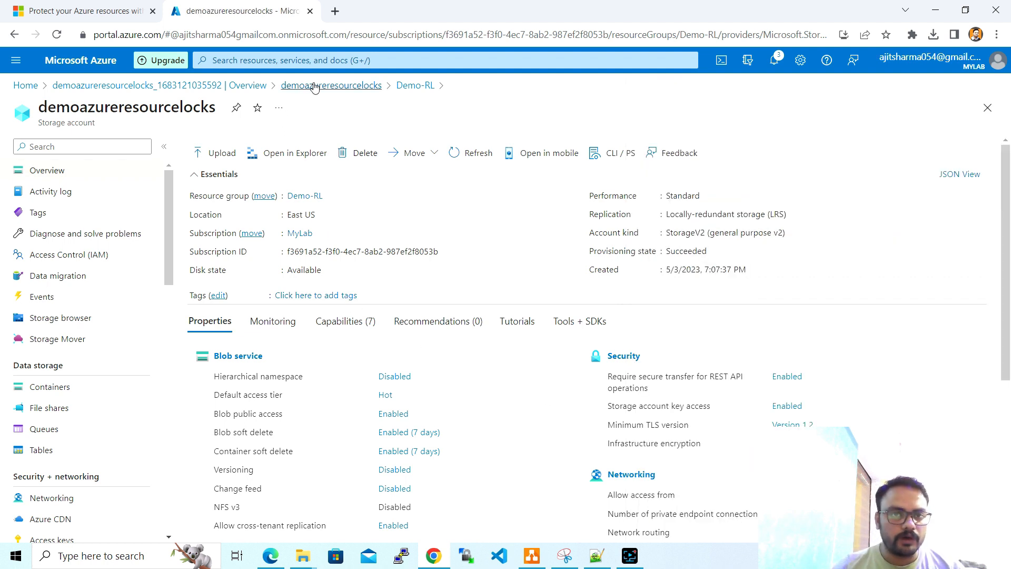
- Abandon the repeated storage account deletion and reopen the account through its deployment overview
{"action": "left_click", "coordinate": [350, 152]}
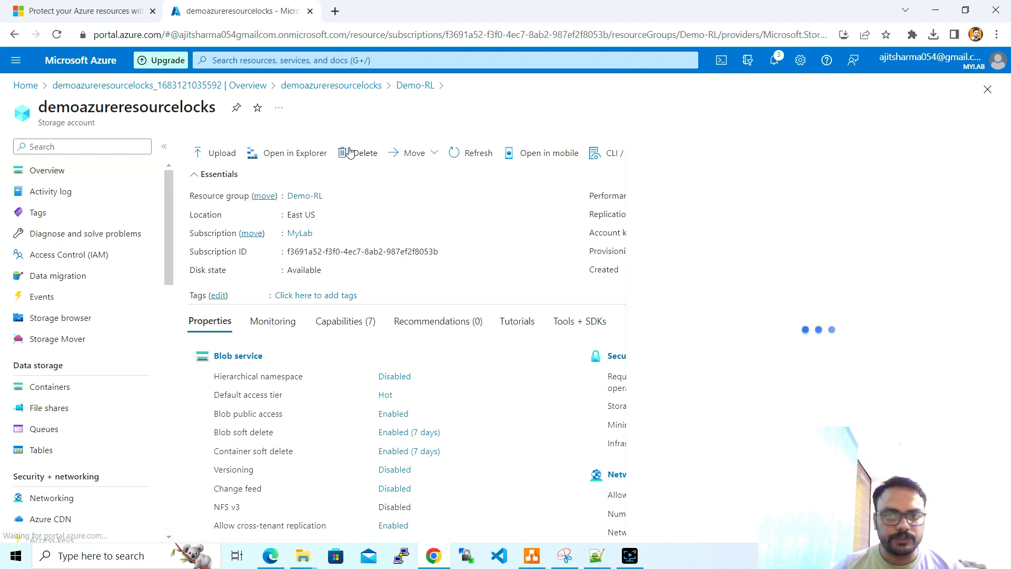
{"action": "left_click", "coordinate": [348, 85]}
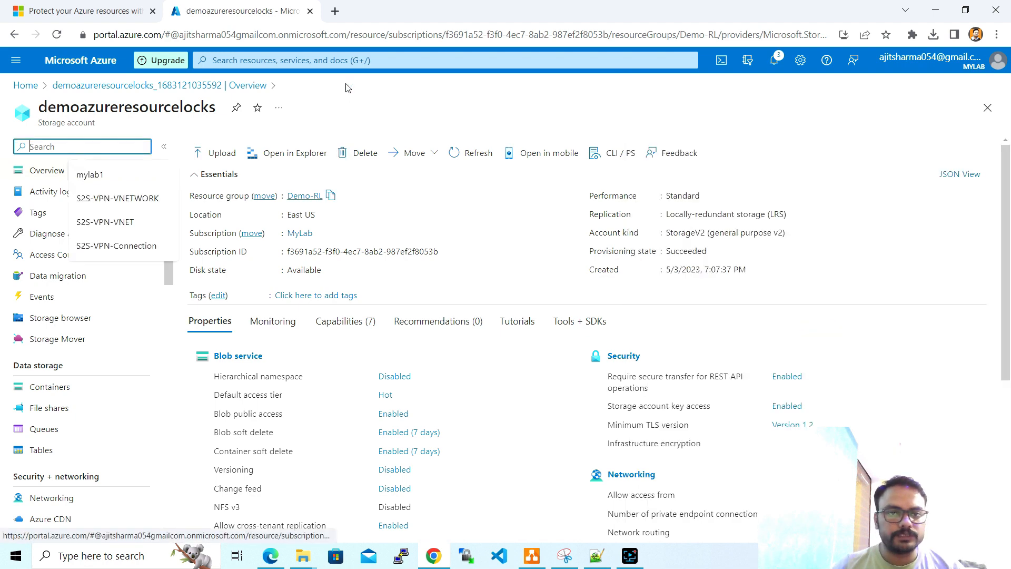
{"action": "left_click", "coordinate": [255, 86]}
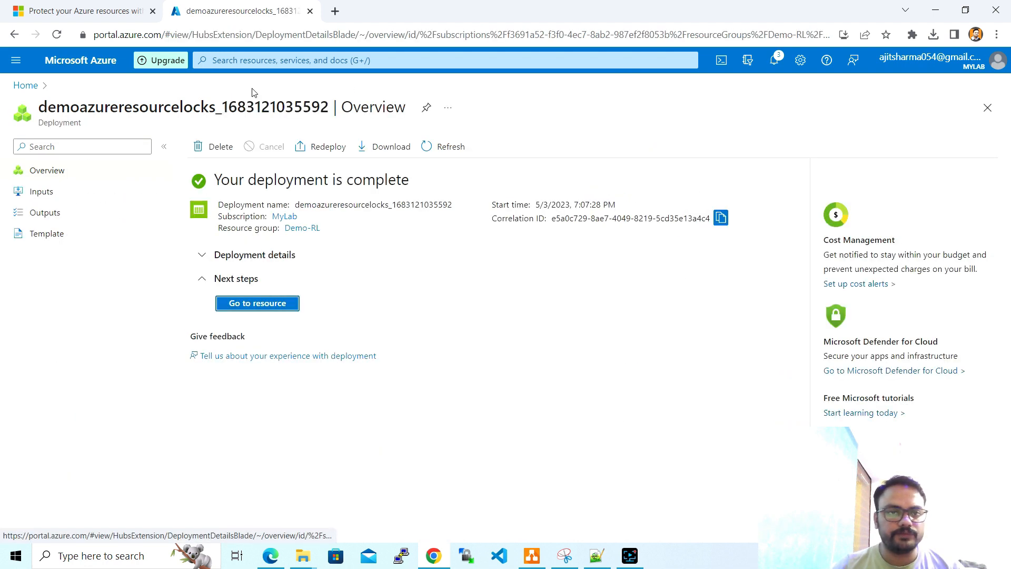
{"action": "left_click", "coordinate": [262, 307]}
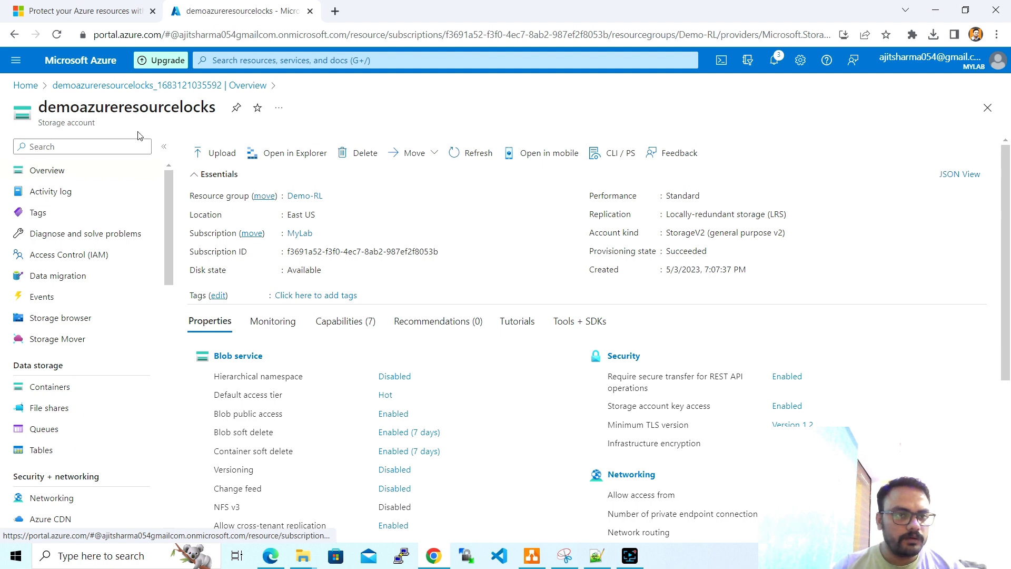
- Switch between Demo-RL and demoazureresourcelocks, ending on the Demo-RL resource group page
{"action": "left_click", "coordinate": [304, 197]}
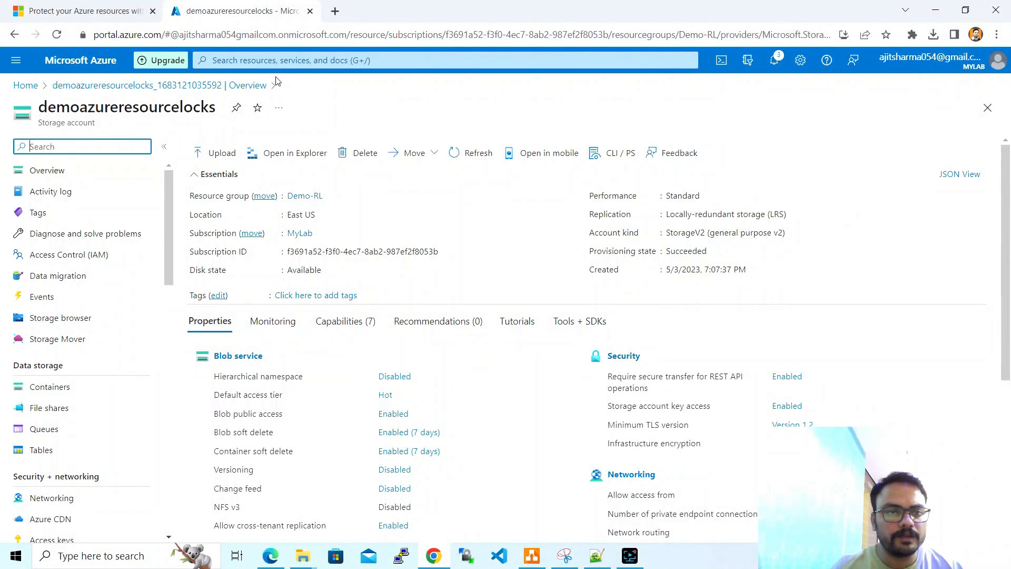
{"action": "left_click", "coordinate": [207, 87]}
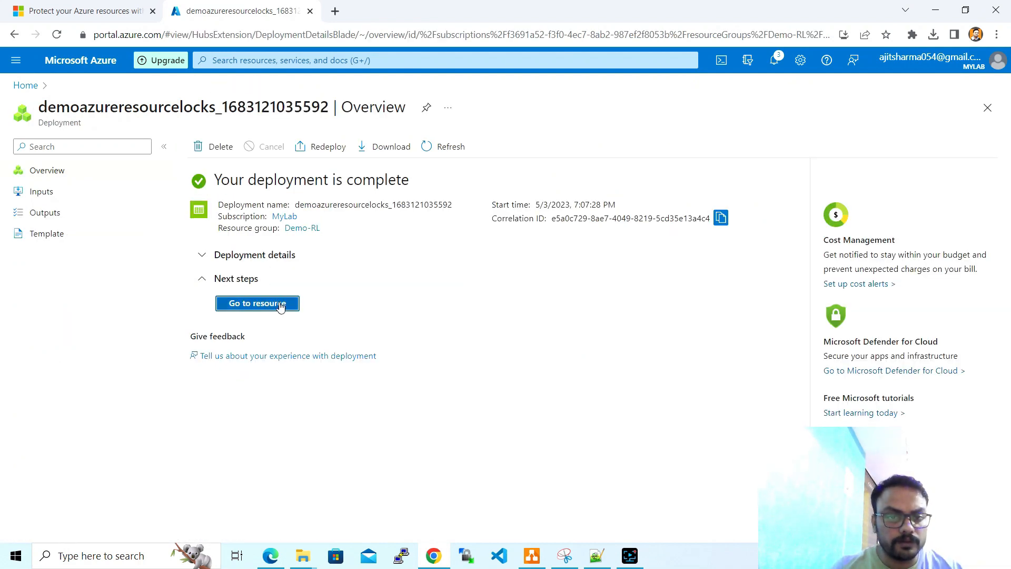
{"action": "left_click", "coordinate": [280, 305]}
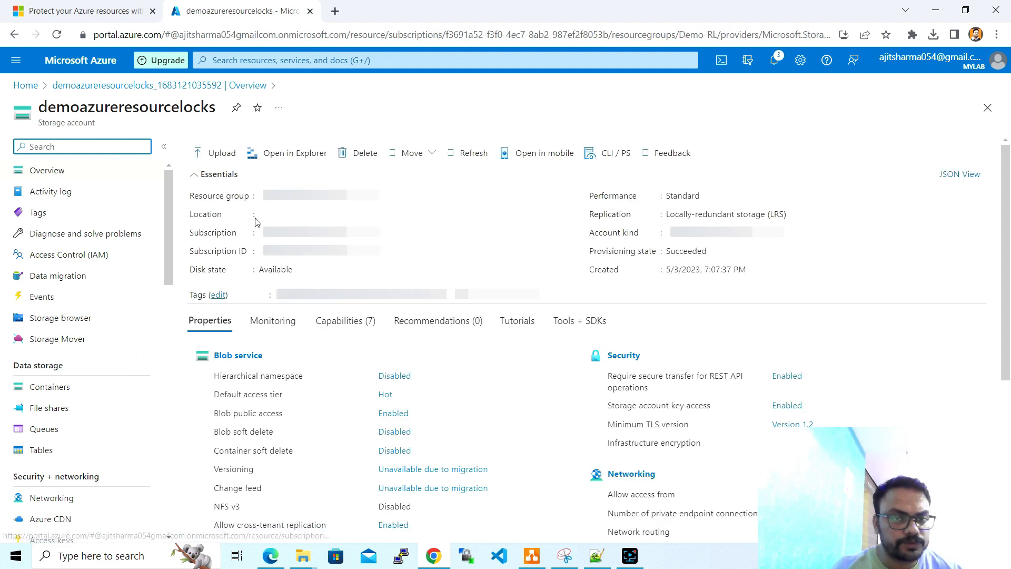
{"action": "left_click", "coordinate": [307, 196]}
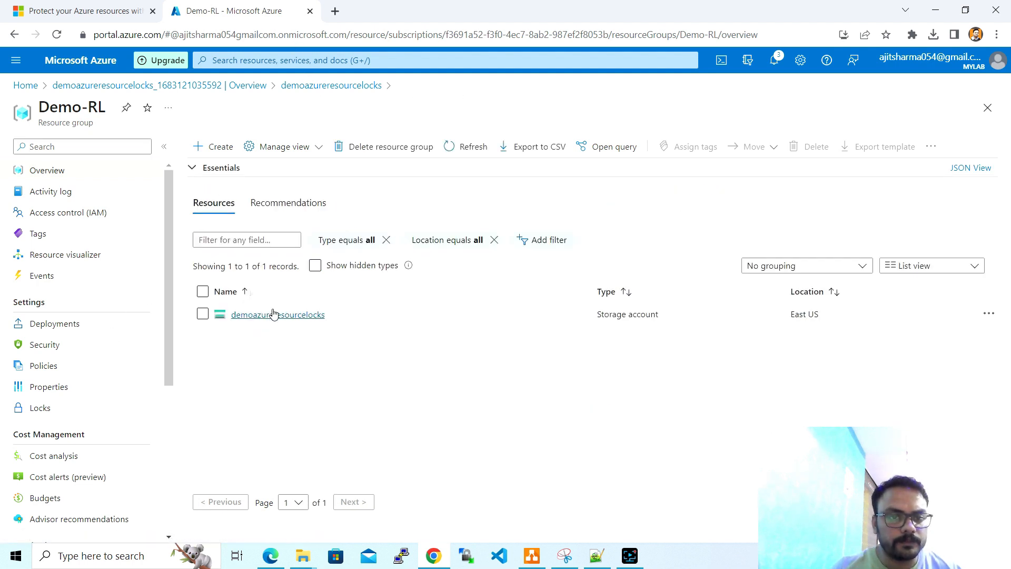
{"action": "left_click", "coordinate": [273, 315]}
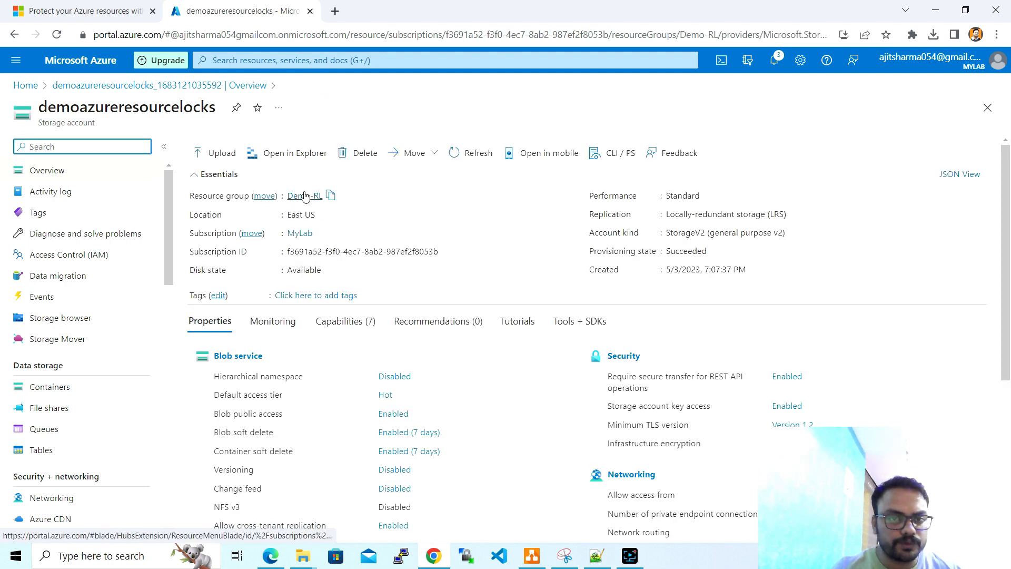
{"action": "left_click", "coordinate": [302, 196]}
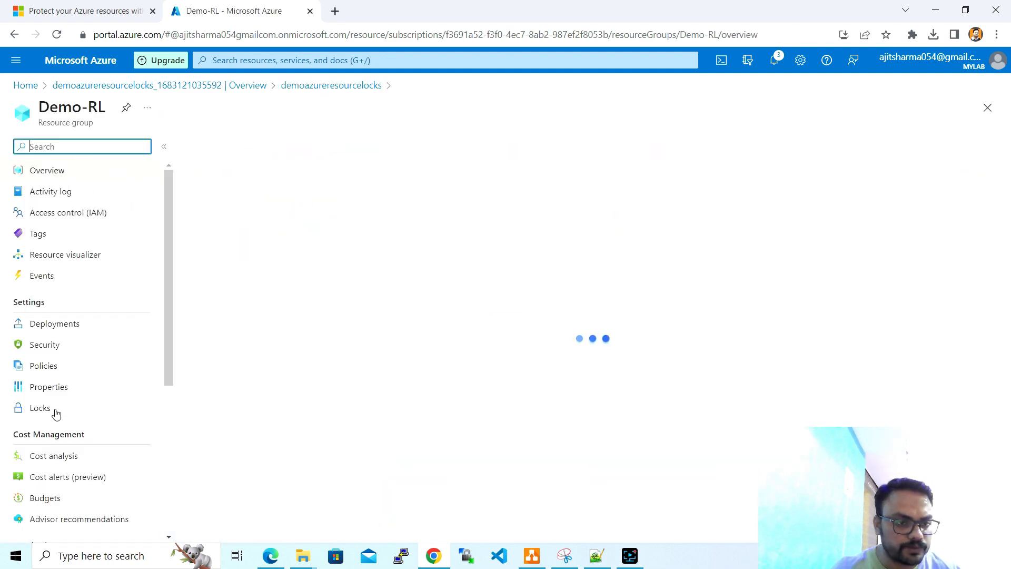
{"action": "left_click", "coordinate": [54, 410]}
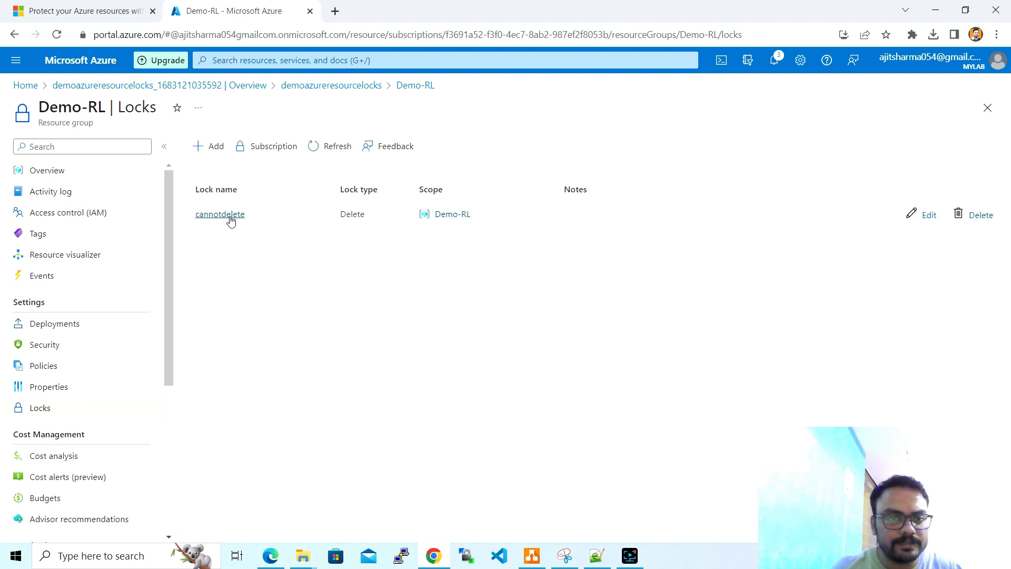
{"action": "left_click", "coordinate": [210, 147]}
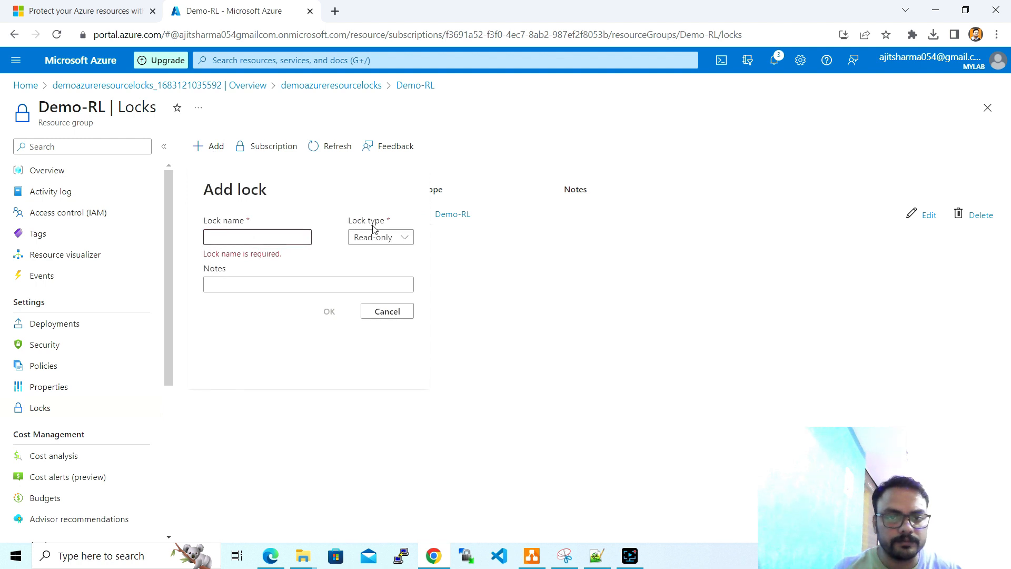
{"action": "left_click", "coordinate": [289, 239]}
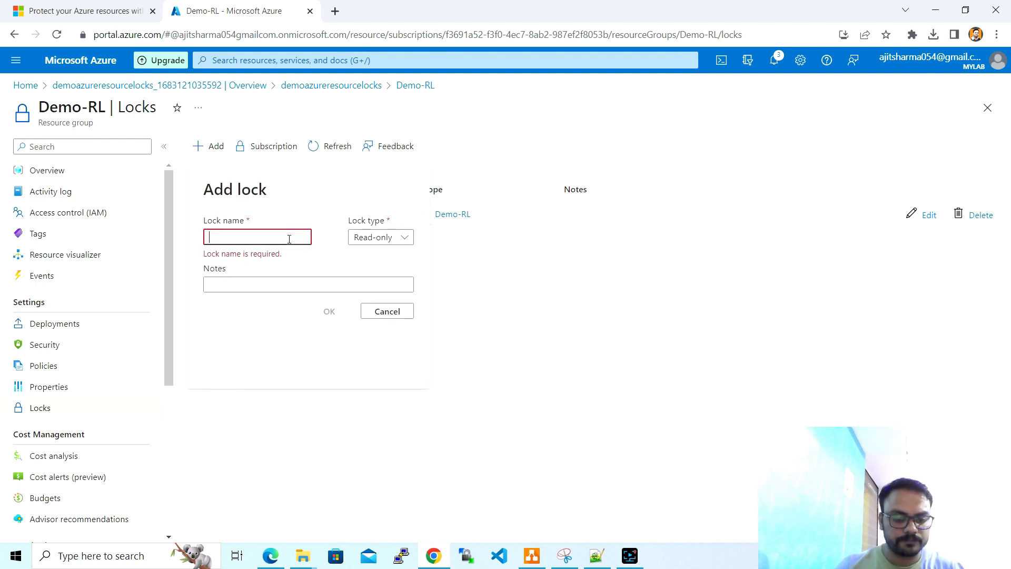
{"action": "type", "text": "readonly"}
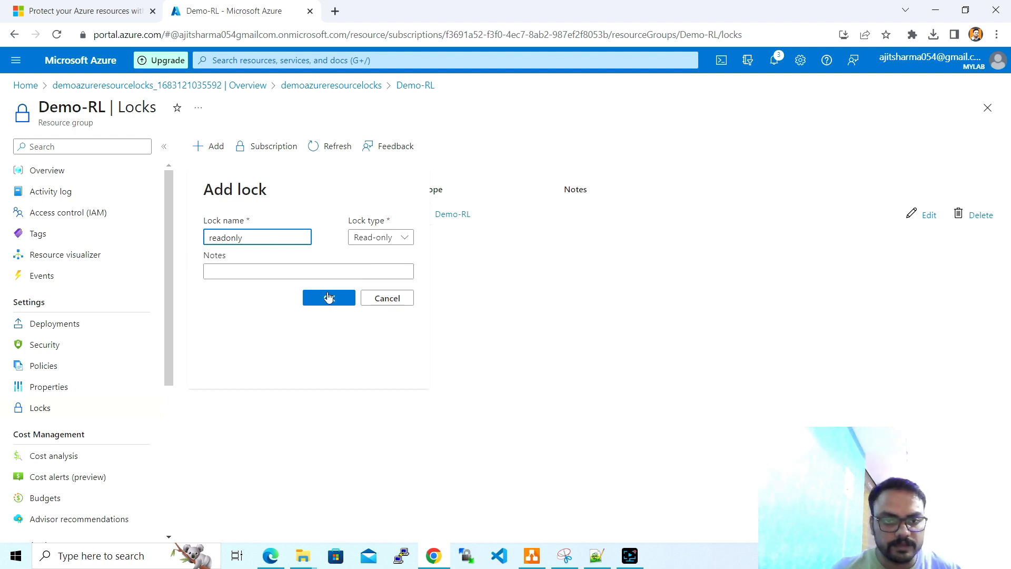
{"action": "left_click", "coordinate": [328, 298]}
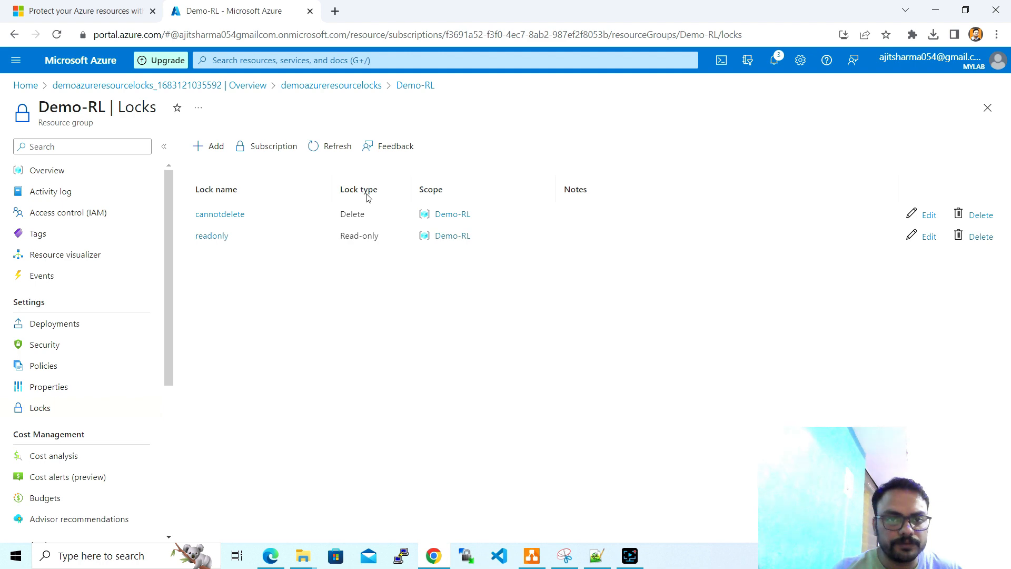
{"action": "left_click", "coordinate": [334, 148]}
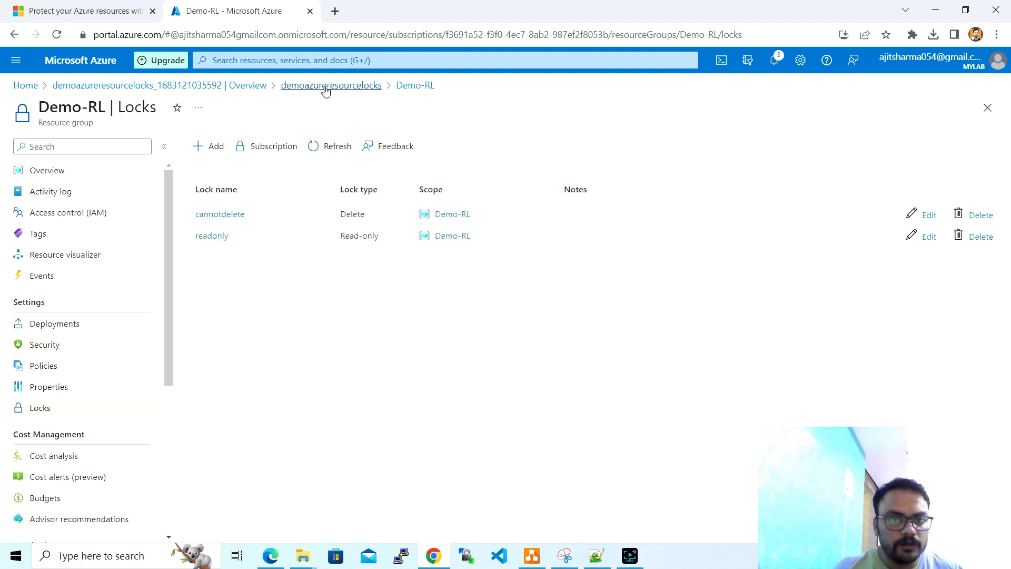
{"action": "left_click", "coordinate": [82, 10]}
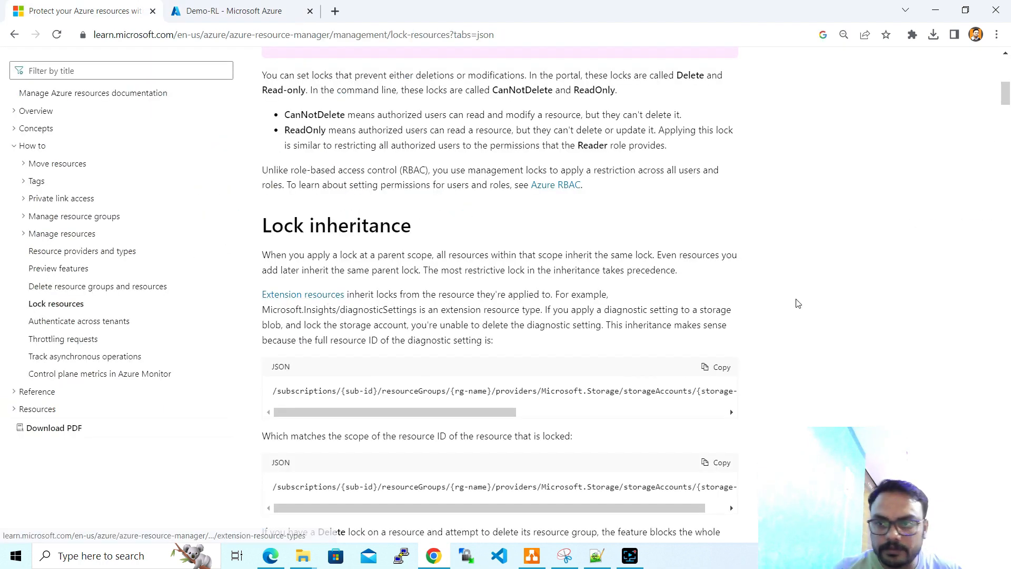
{"action": "left_click_drag", "start_coordinate": [1006, 102], "coordinate": [1007, 147]}
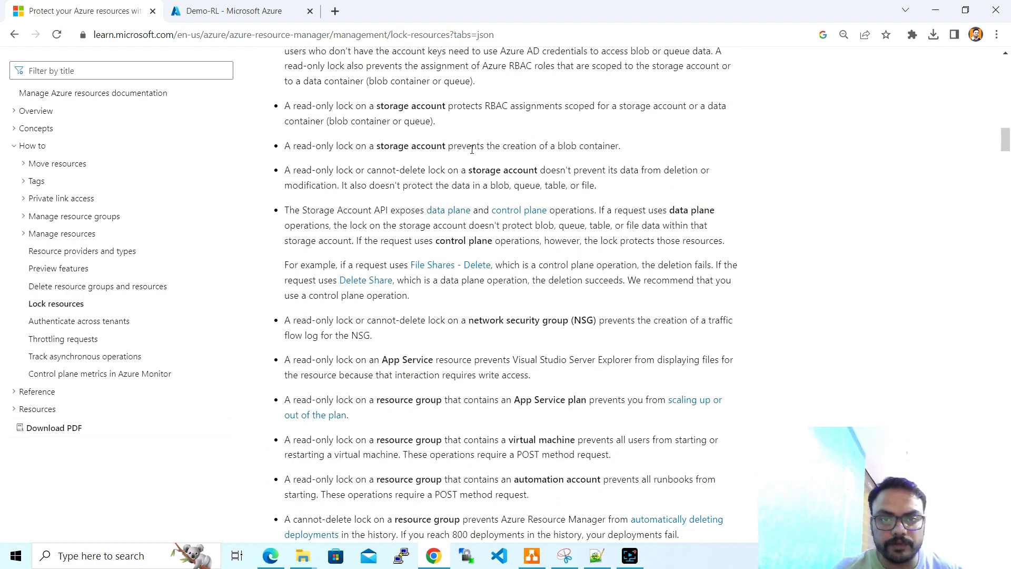
{"action": "left_click", "coordinate": [194, 5]}
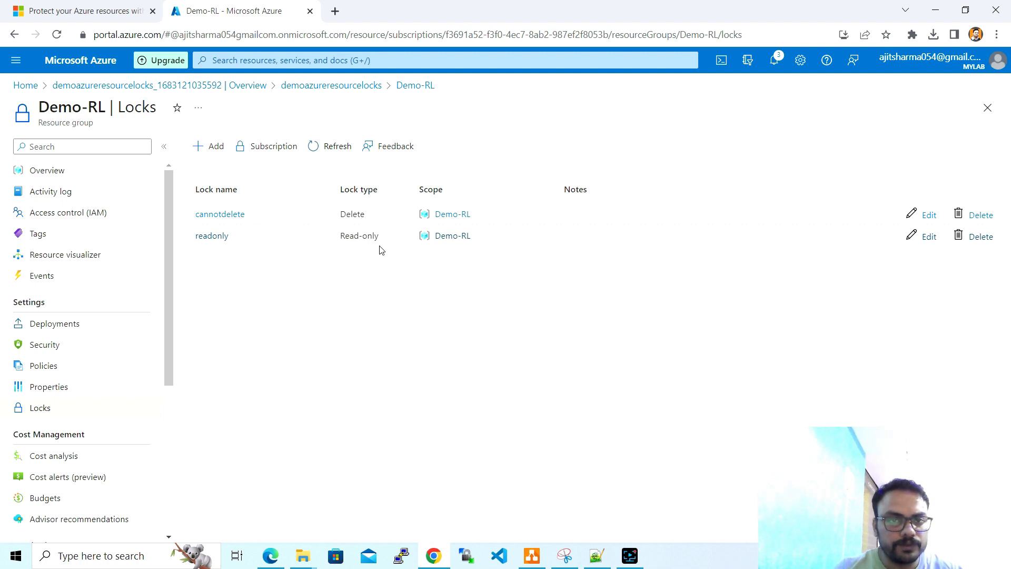
- Attempt to create blob container 'data' with Blob access in demoazureresourcelocks; the locks block it
{"action": "left_click", "coordinate": [328, 86]}
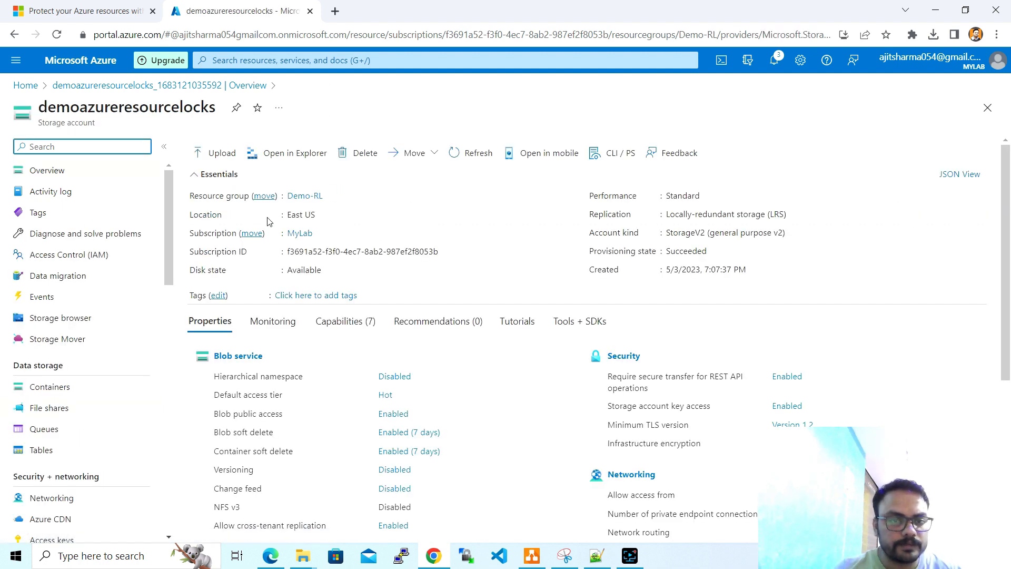
{"action": "left_click", "coordinate": [101, 388]}
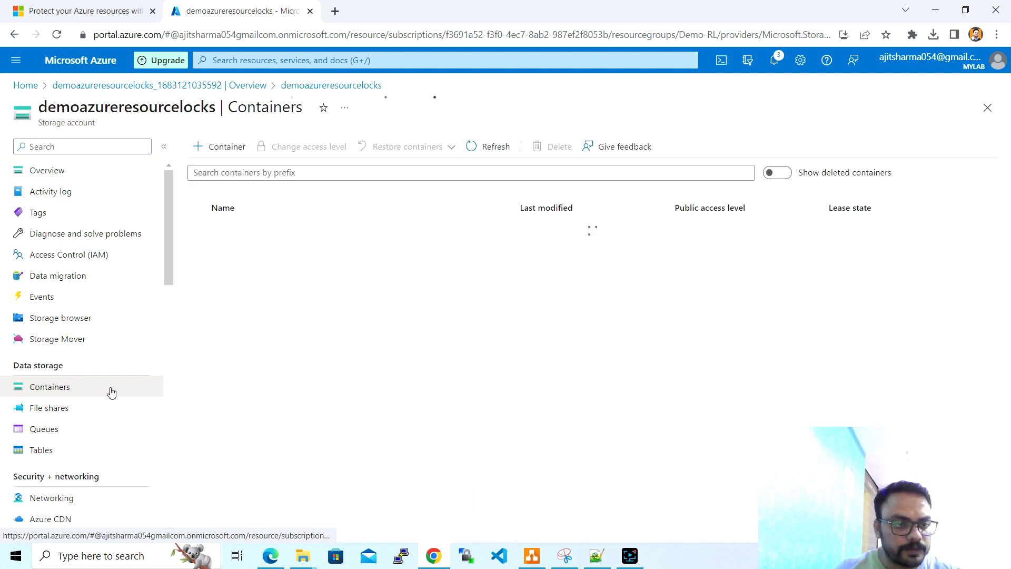
{"action": "left_click", "coordinate": [224, 150]}
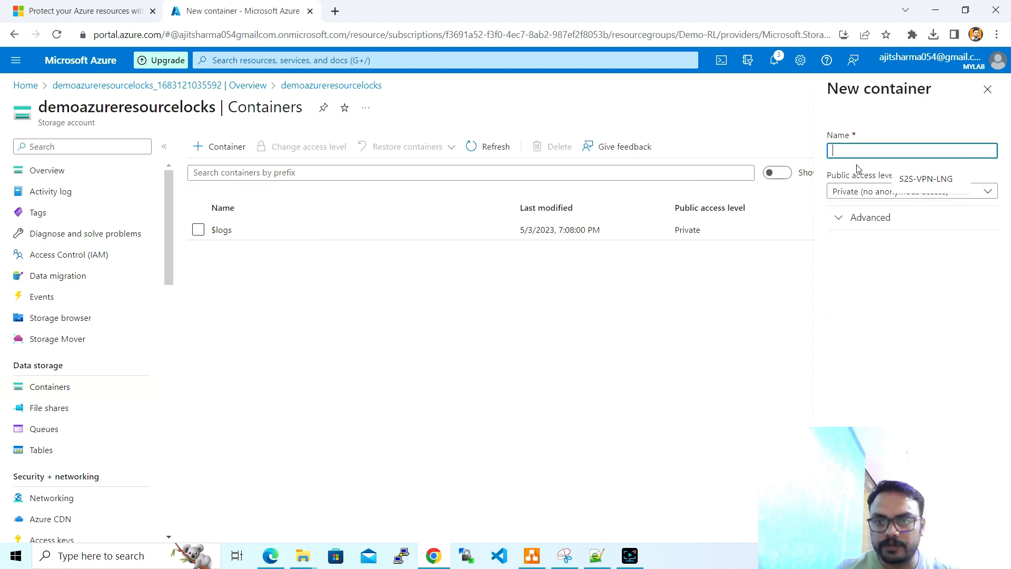
{"action": "type", "text": "data"}
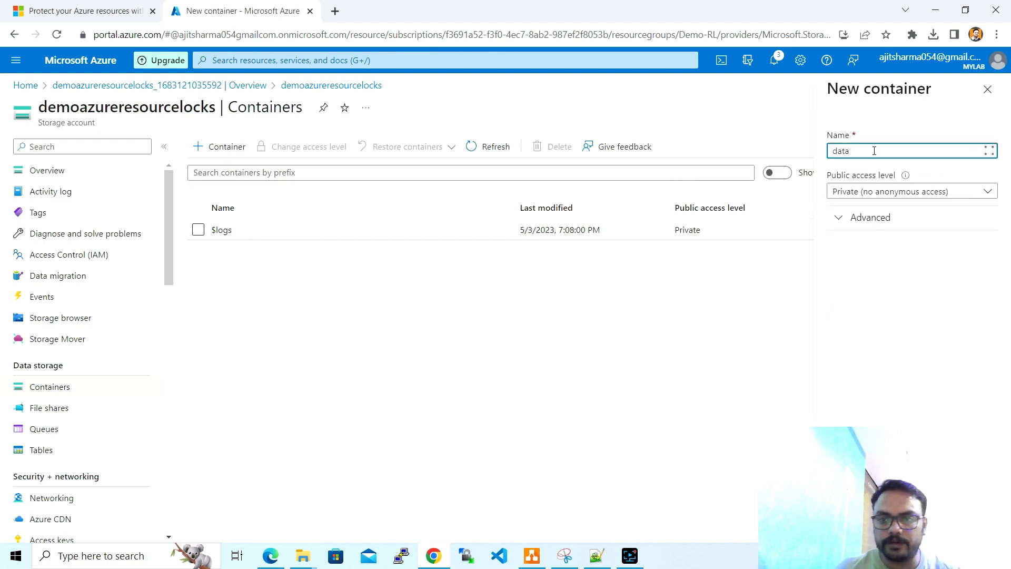
{"action": "left_click", "coordinate": [868, 192]}
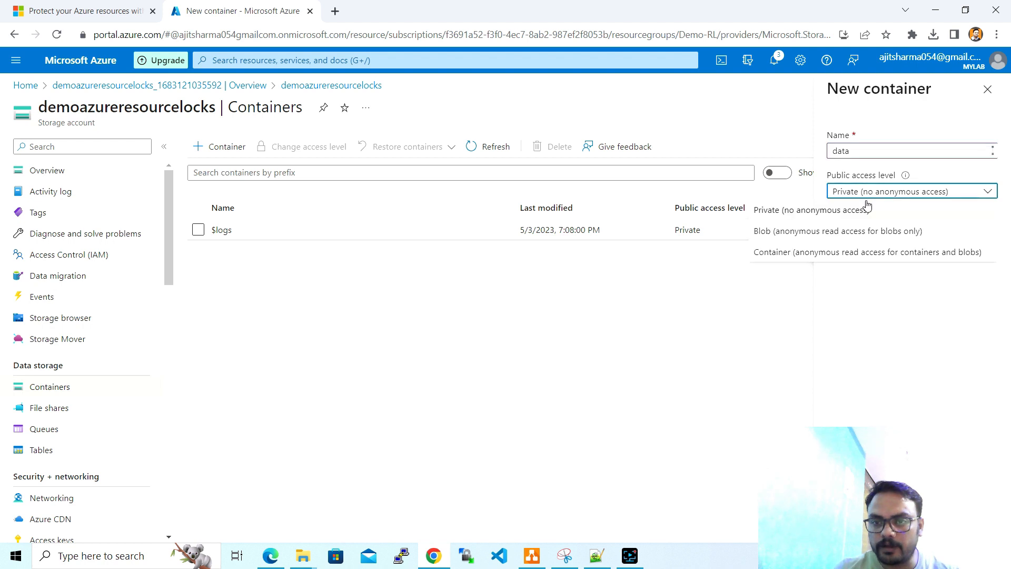
{"action": "left_click", "coordinate": [862, 232]}
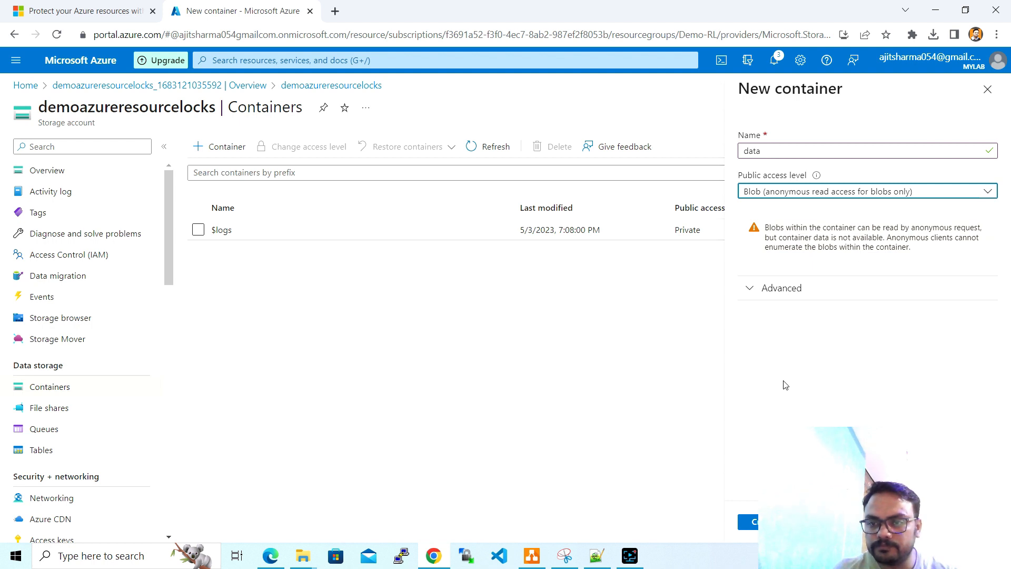
{"action": "left_click", "coordinate": [753, 522]}
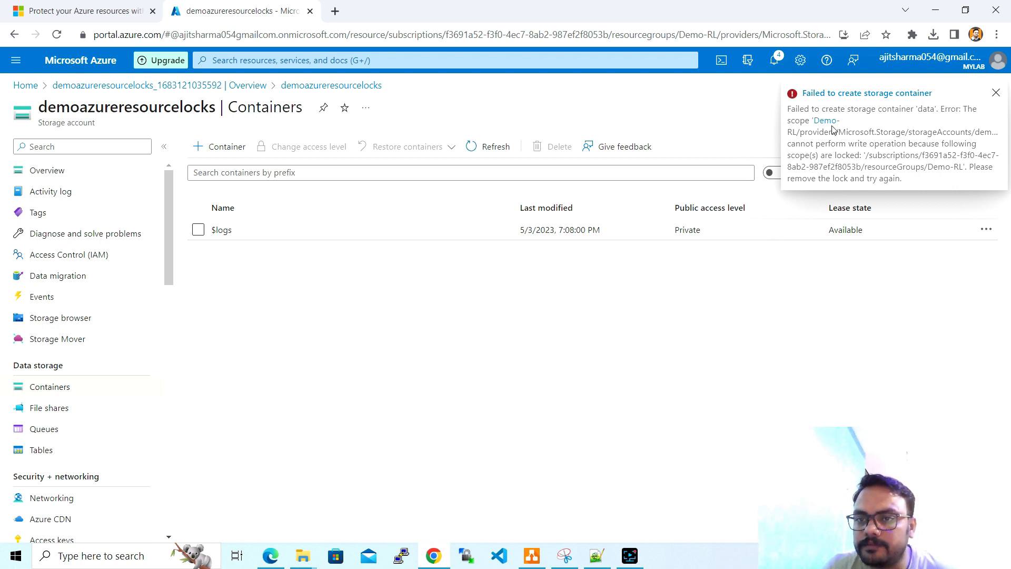
{"action": "left_click", "coordinate": [857, 96]}
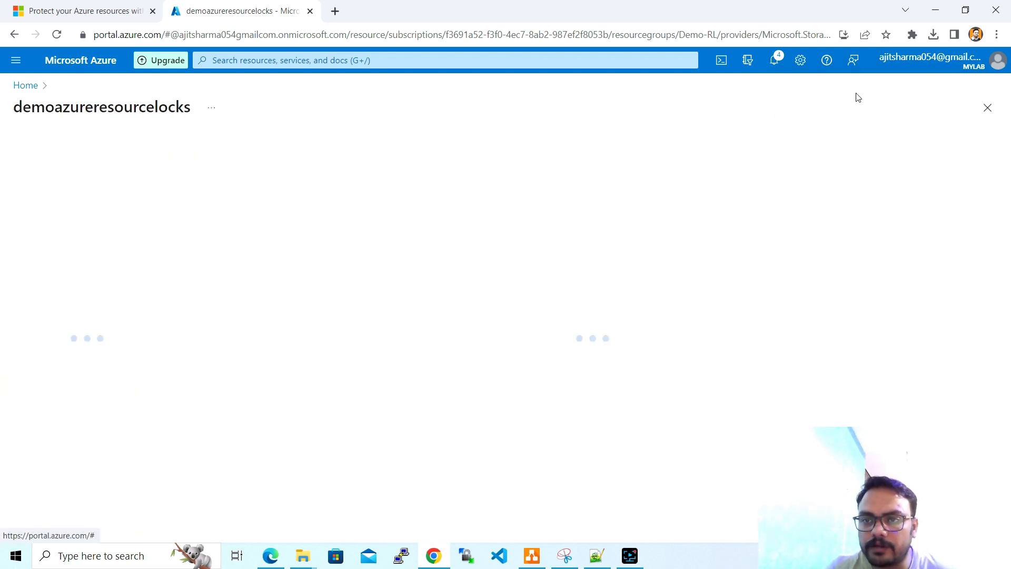
- Review the failed-container notification, then return to the Demo-RL resource group overview
{"action": "left_click", "coordinate": [775, 61]}
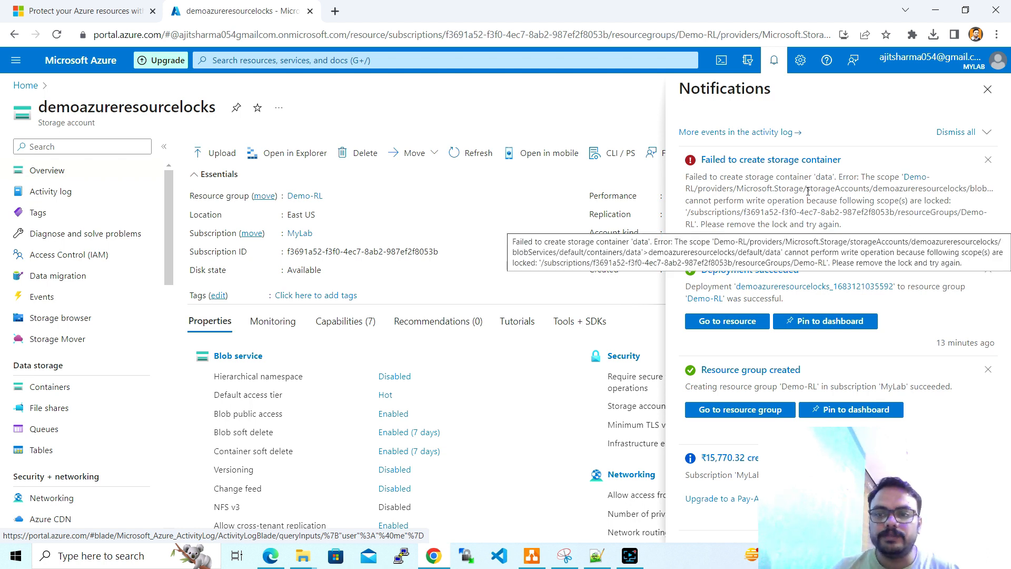
{"action": "left_click", "coordinate": [988, 91]}
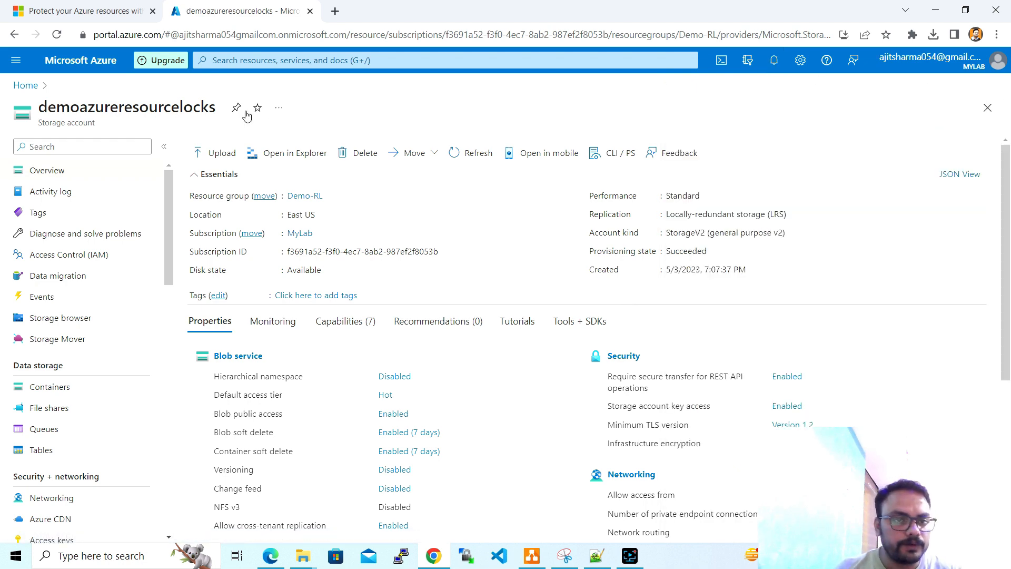
{"action": "left_click", "coordinate": [300, 198]}
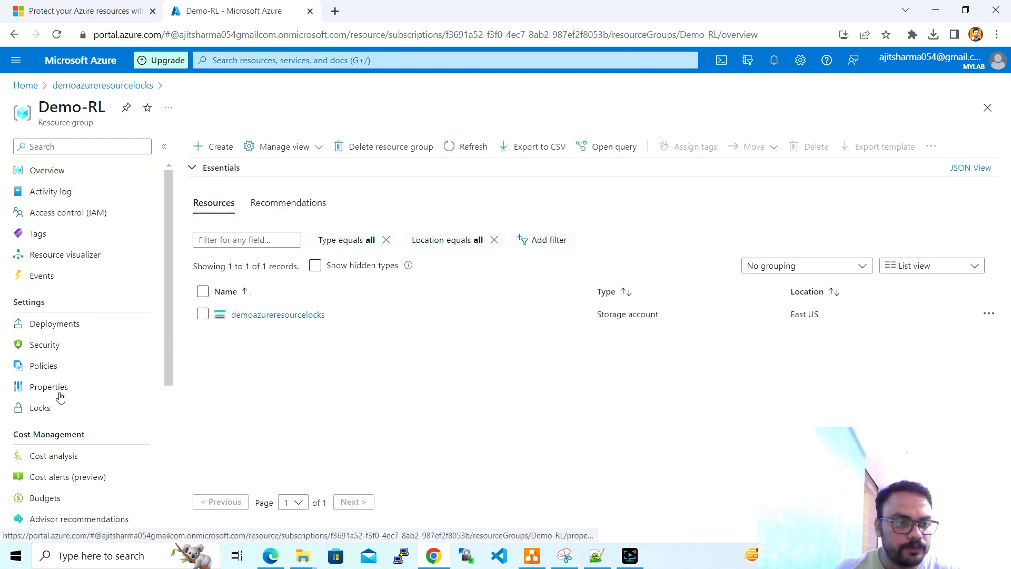
- Delete the readonly lock from Demo-RL, leaving only cannotdelete
{"action": "left_click", "coordinate": [42, 408]}
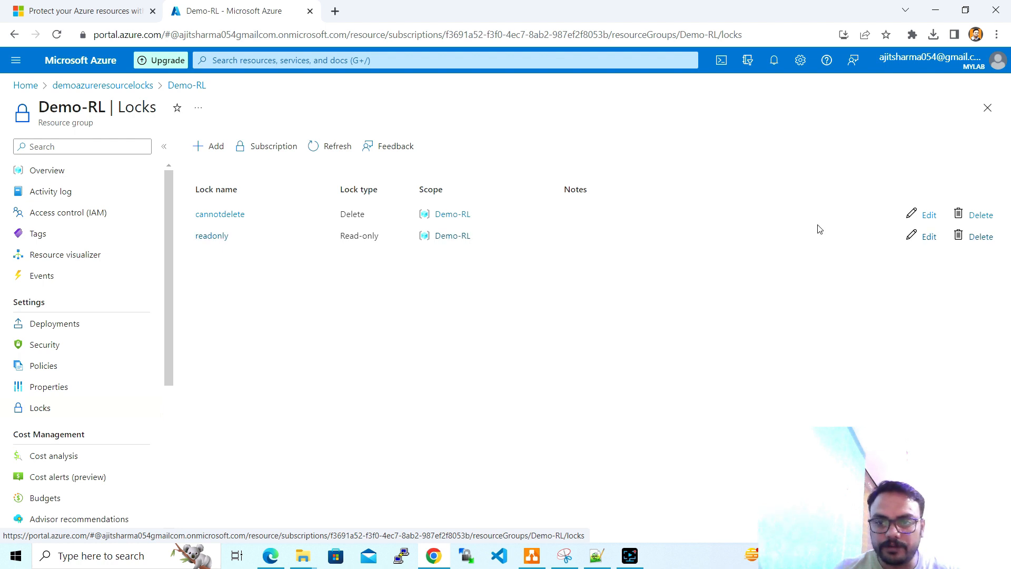
{"action": "left_click", "coordinate": [981, 237]}
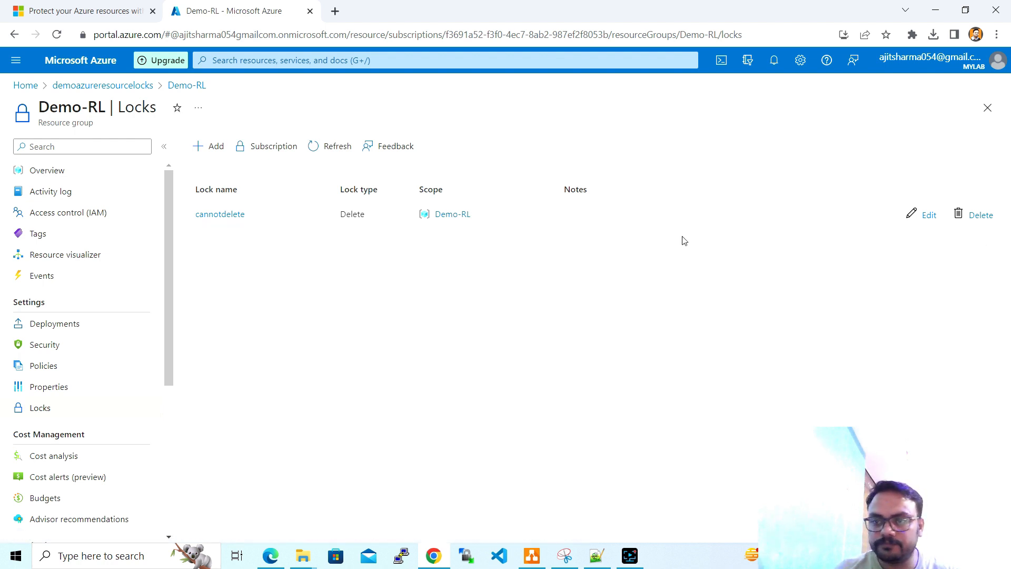
{"action": "left_click", "coordinate": [340, 149]}
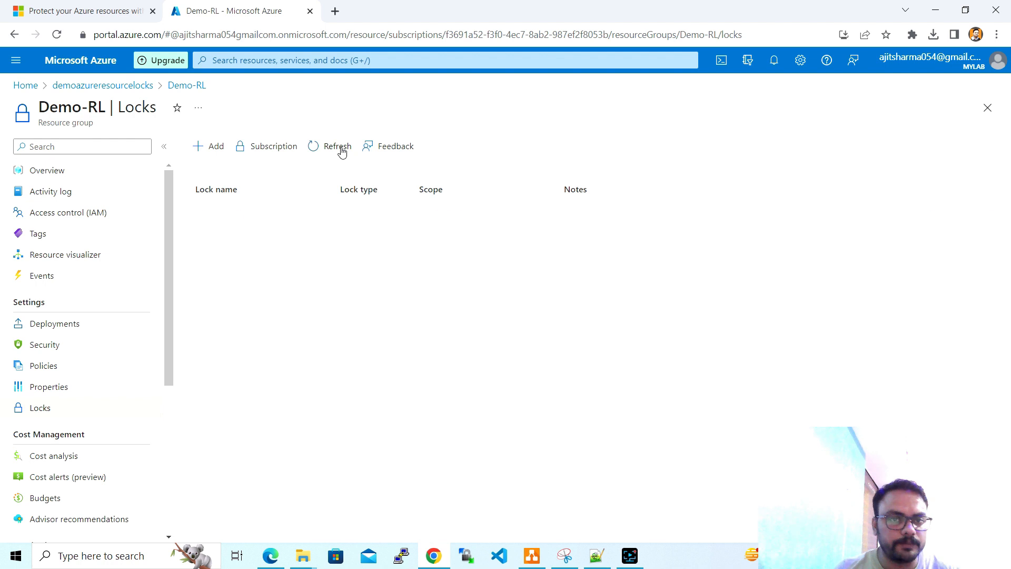
- Go back to demoazureresourcelocks and show its Containers list
{"action": "left_click", "coordinate": [90, 172]}
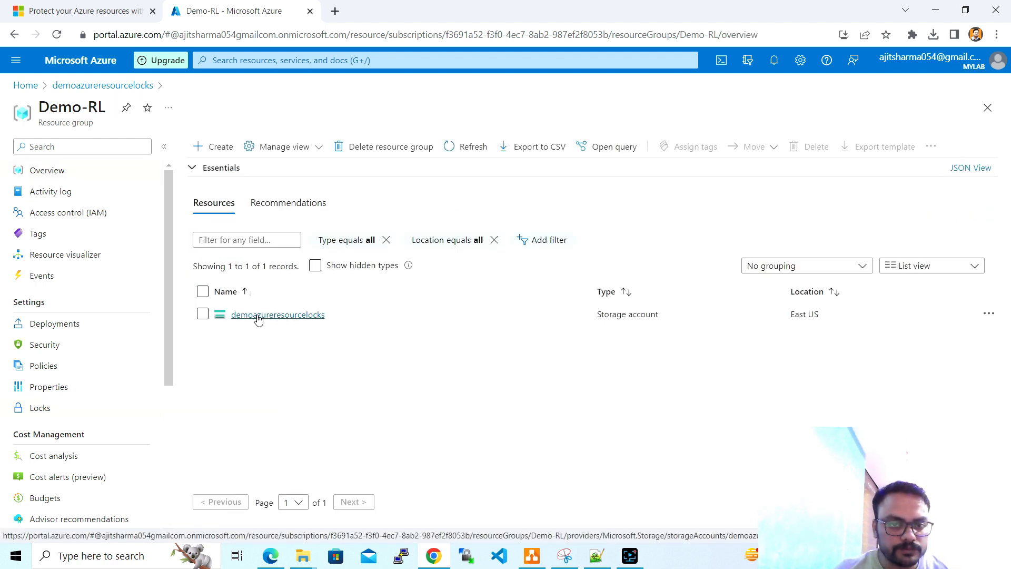
{"action": "left_click", "coordinate": [258, 319]}
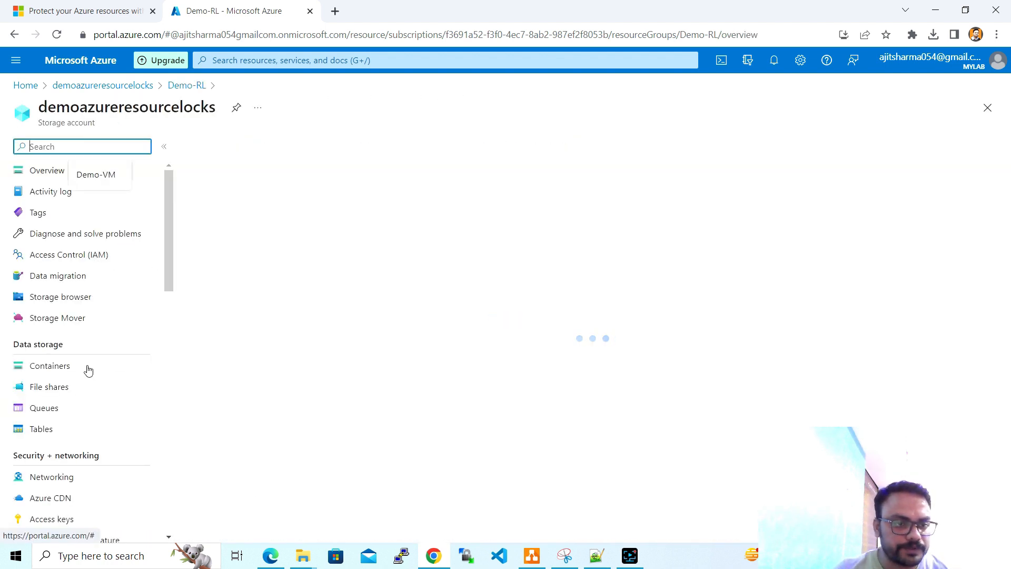
{"action": "left_click", "coordinate": [82, 391]}
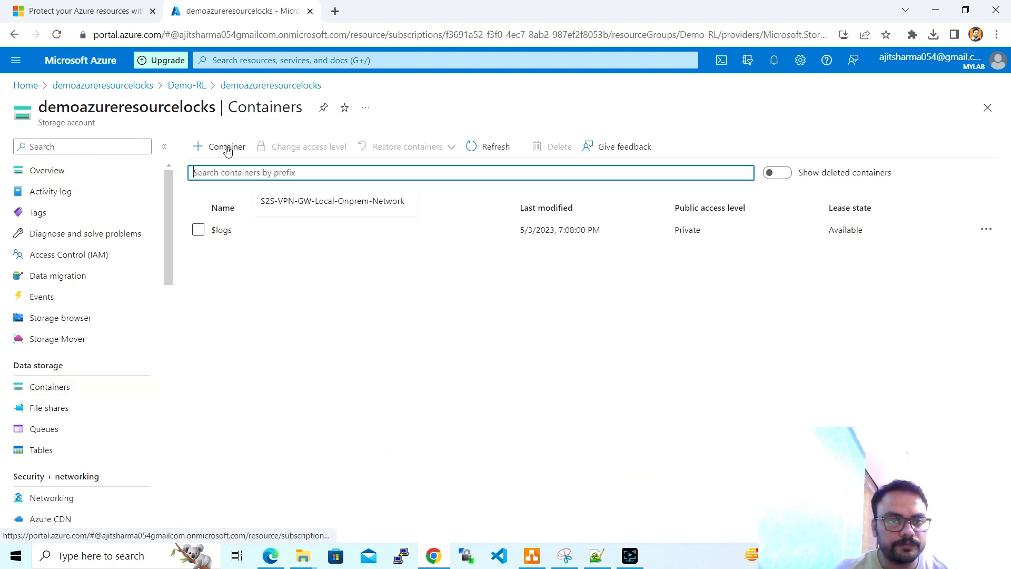
- Add container 'data' with Blob public access level and refresh the container list
{"action": "left_click", "coordinate": [226, 148]}
{"action": "type", "text": "data"}
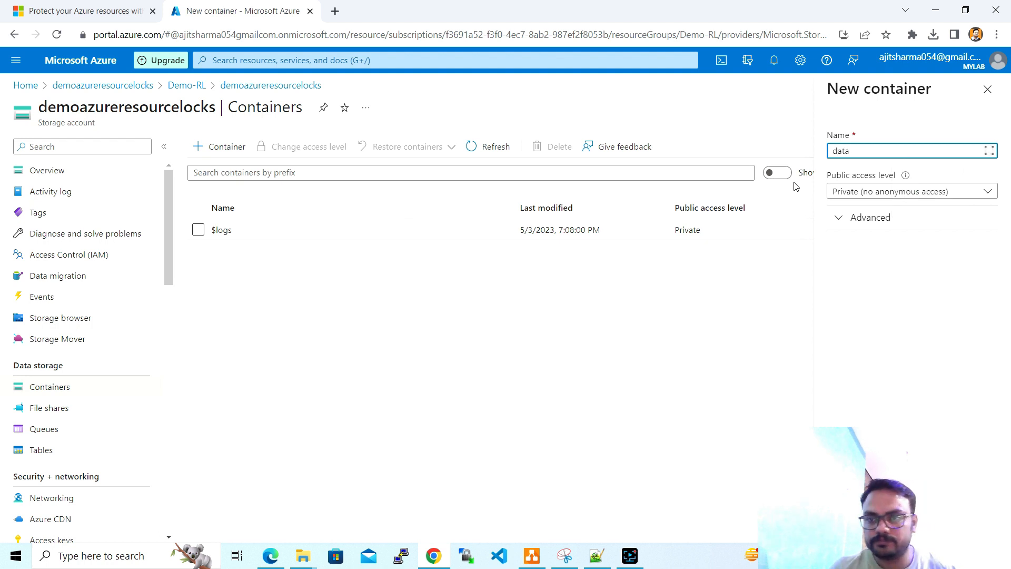
{"action": "left_click", "coordinate": [864, 192]}
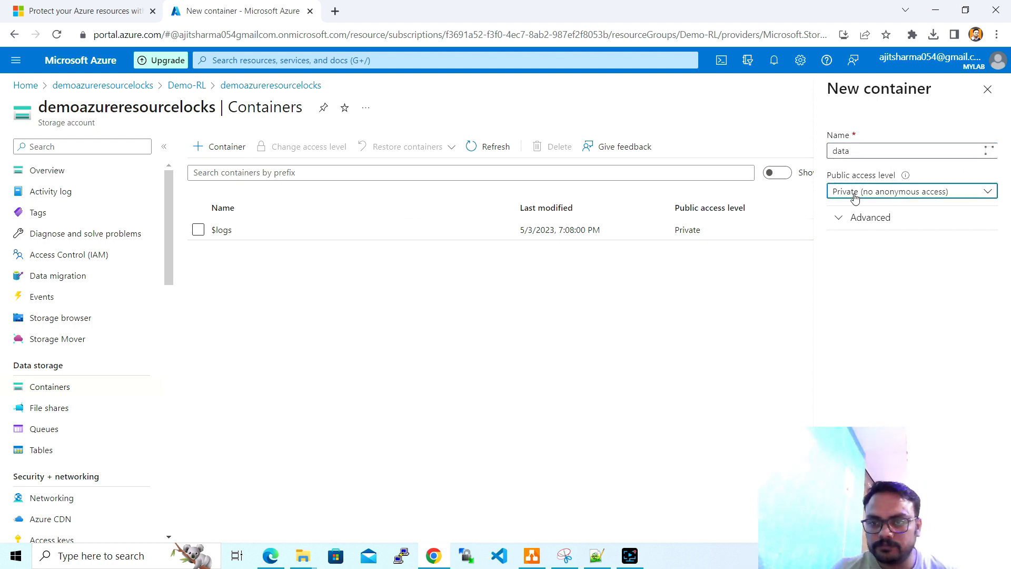
{"action": "left_click", "coordinate": [806, 231]}
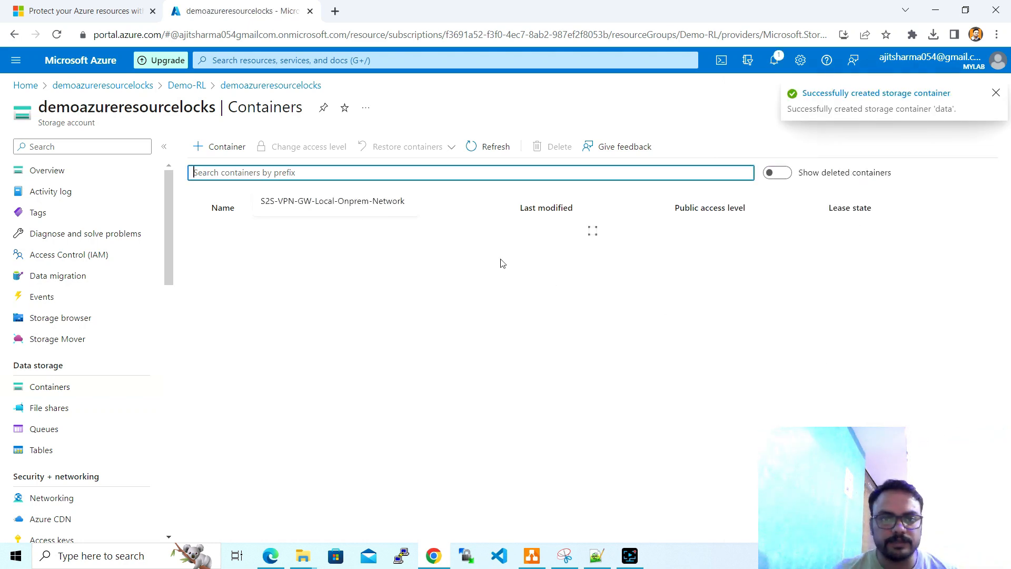
{"action": "left_click", "coordinate": [479, 150]}
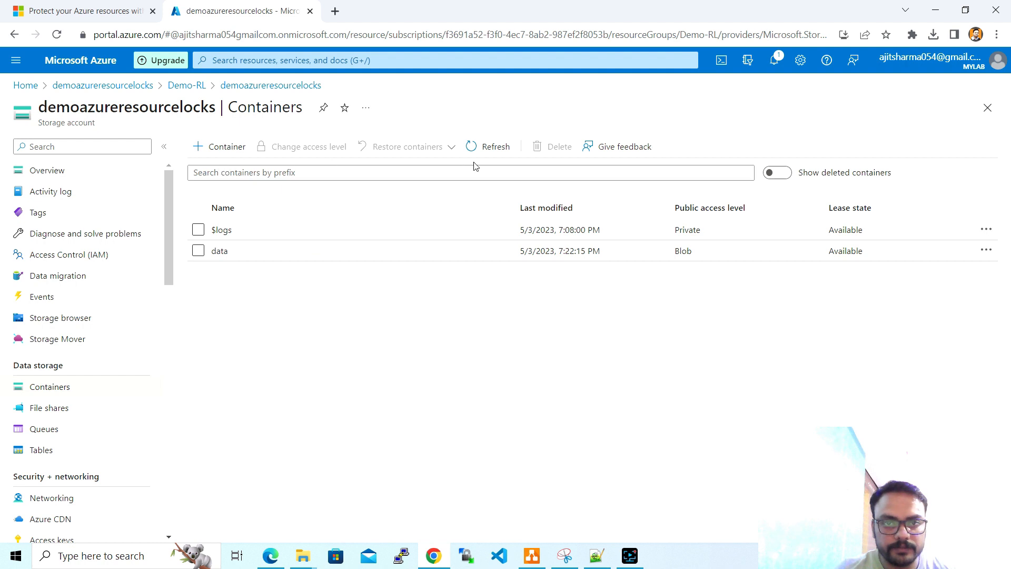
- Refresh the list showing $logs and data, then return to the storage account overview
{"action": "left_click", "coordinate": [482, 148]}
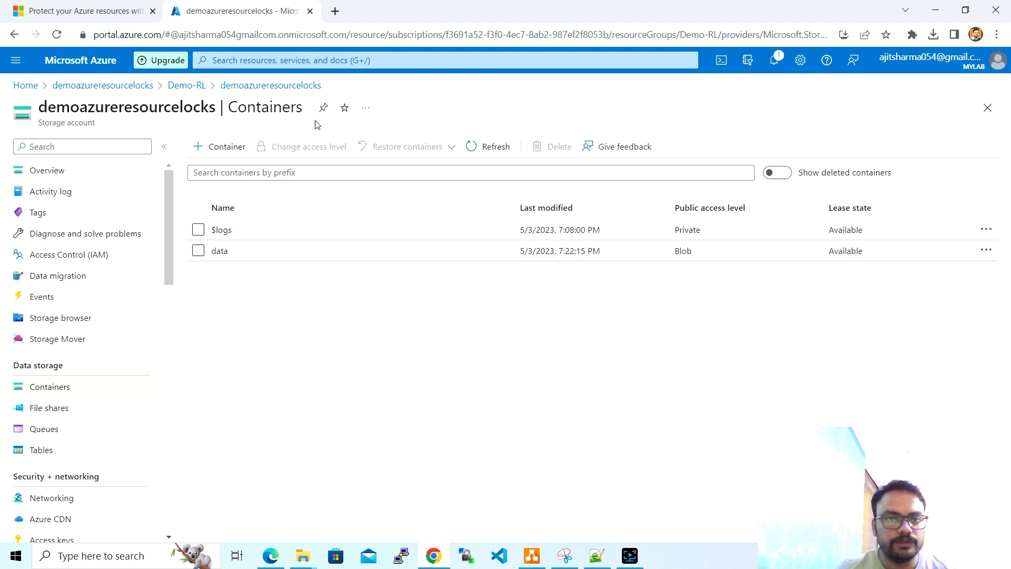
{"action": "left_click", "coordinate": [281, 86]}
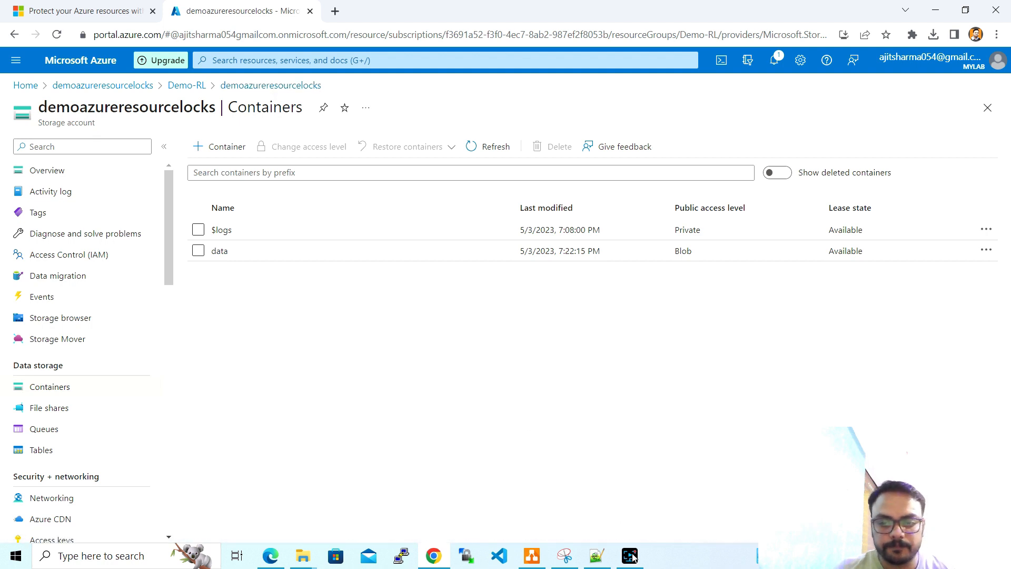